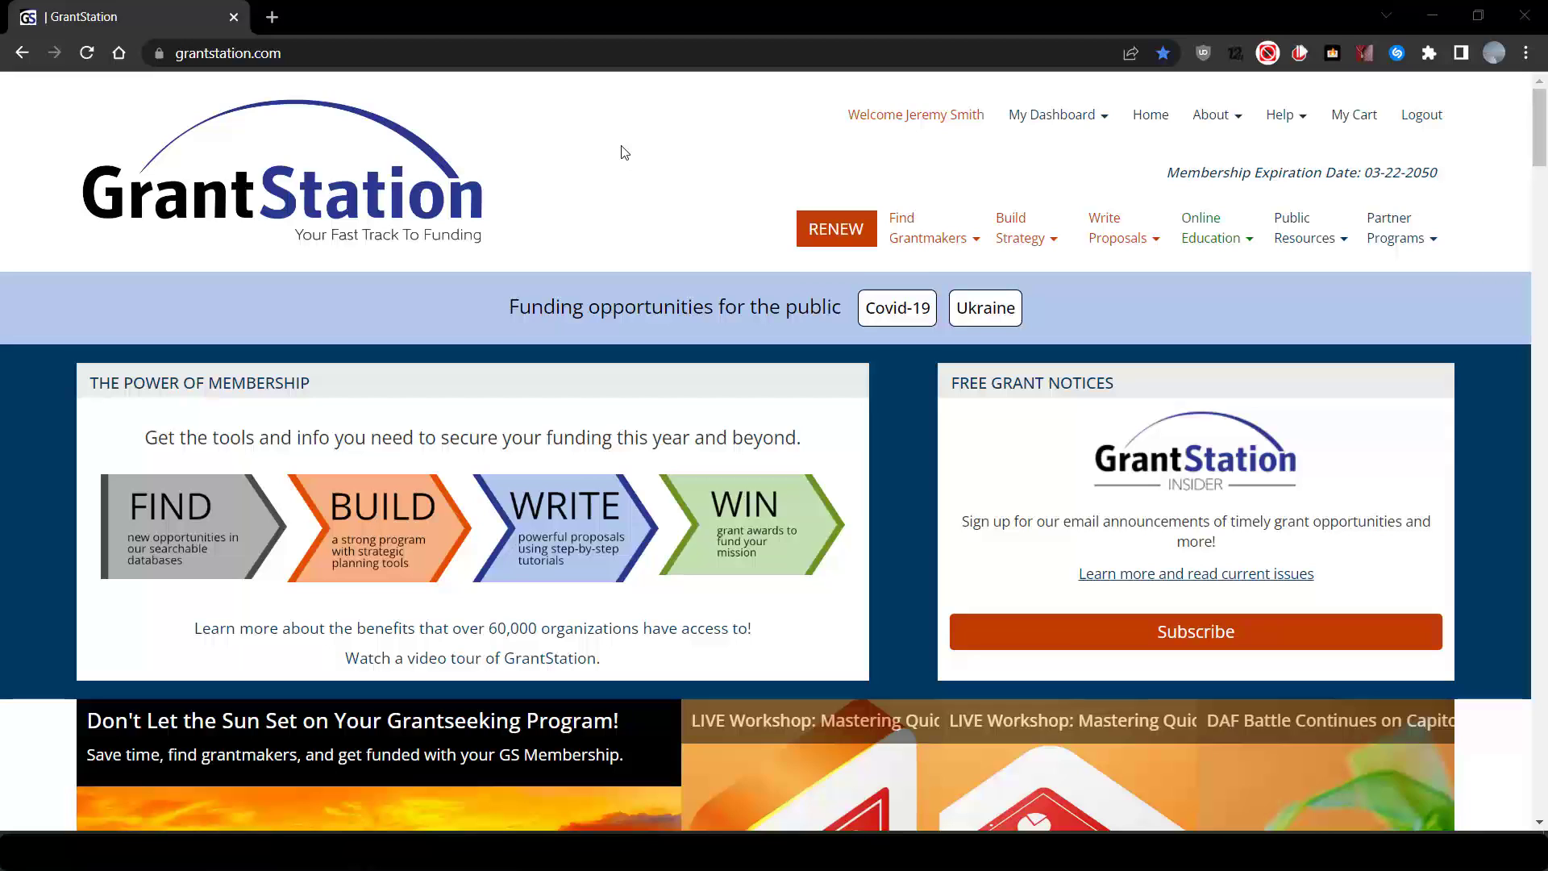
# Open the US Charitable grantmaker search and limit the geographic scope to Connecticut
pyautogui.click(971, 245)
pyautogui.click(942, 273)
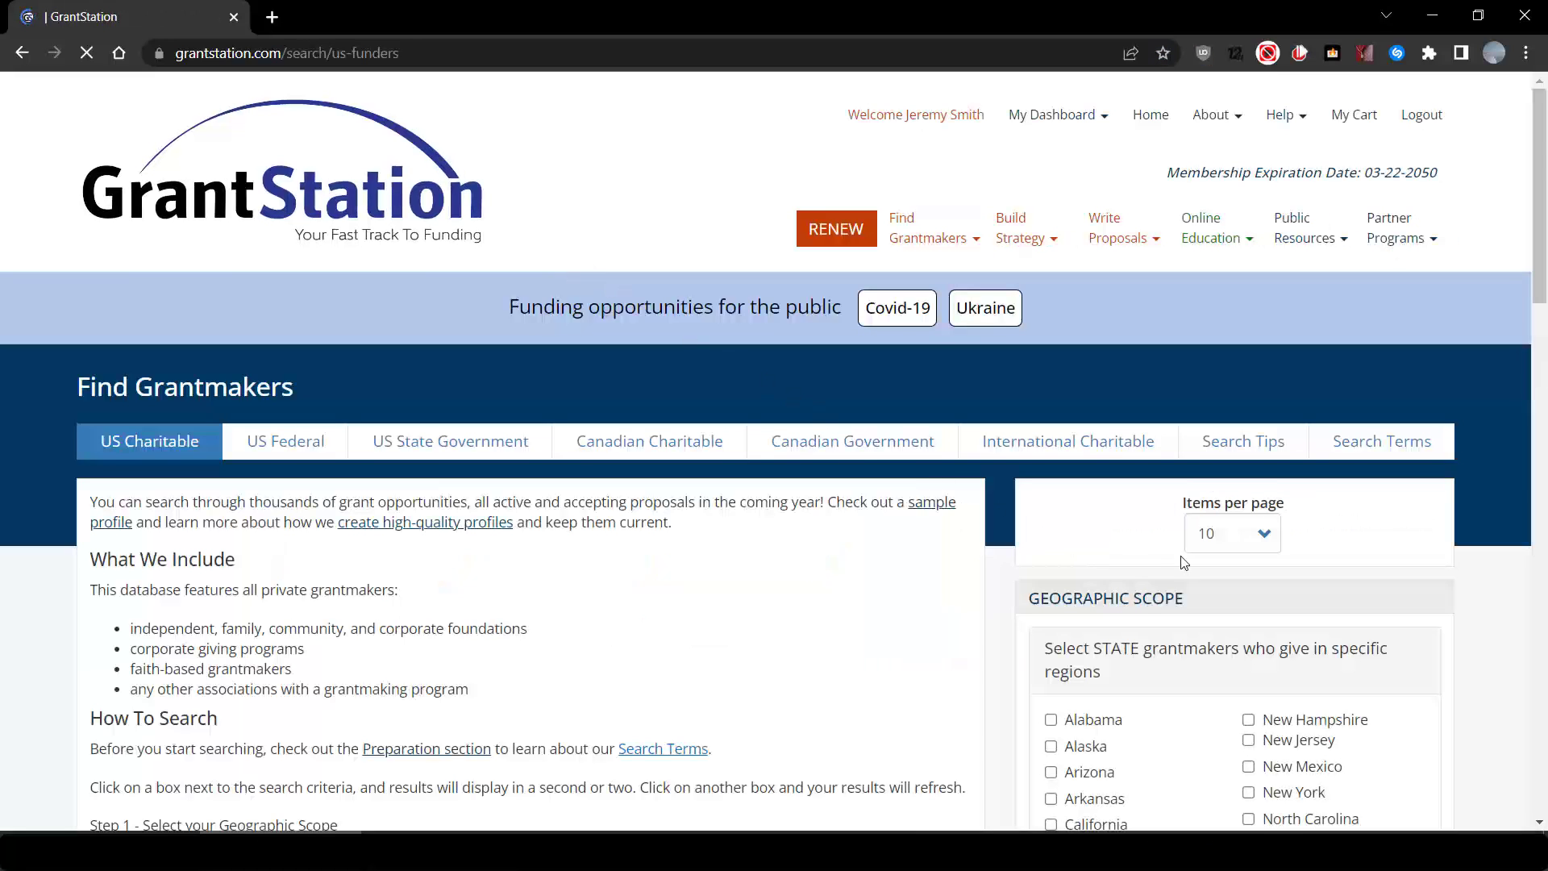
pyautogui.scroll(-2, 1061, 505)
pyautogui.scroll(-3, 1061, 505)
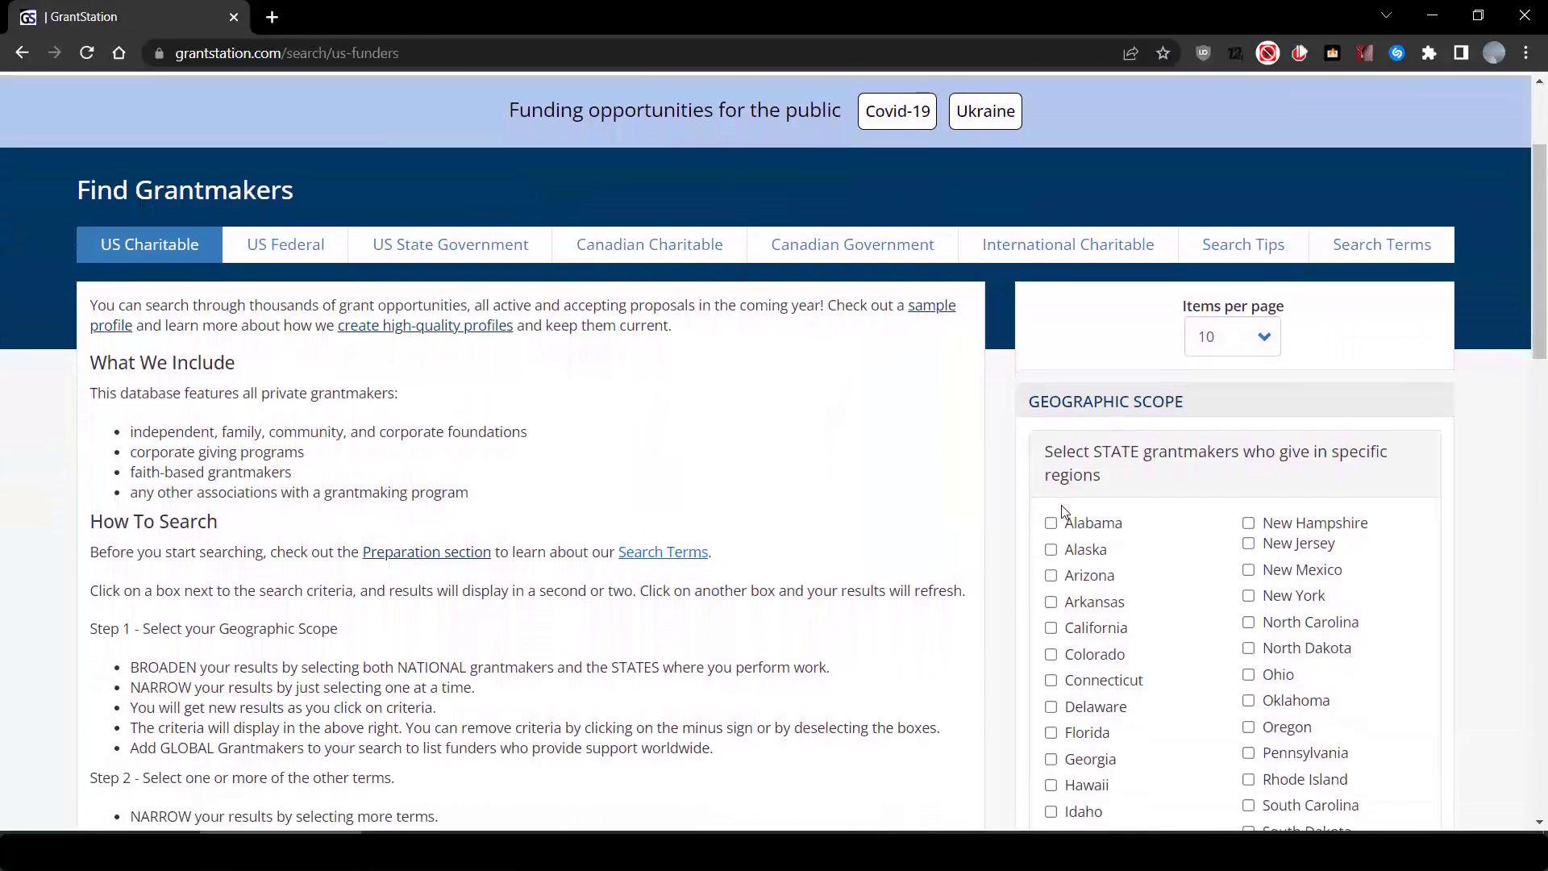
pyautogui.click(1051, 676)
# Add national grantmakers who give across all states to the geographic scope
pyautogui.scroll(-6, 1143, 605)
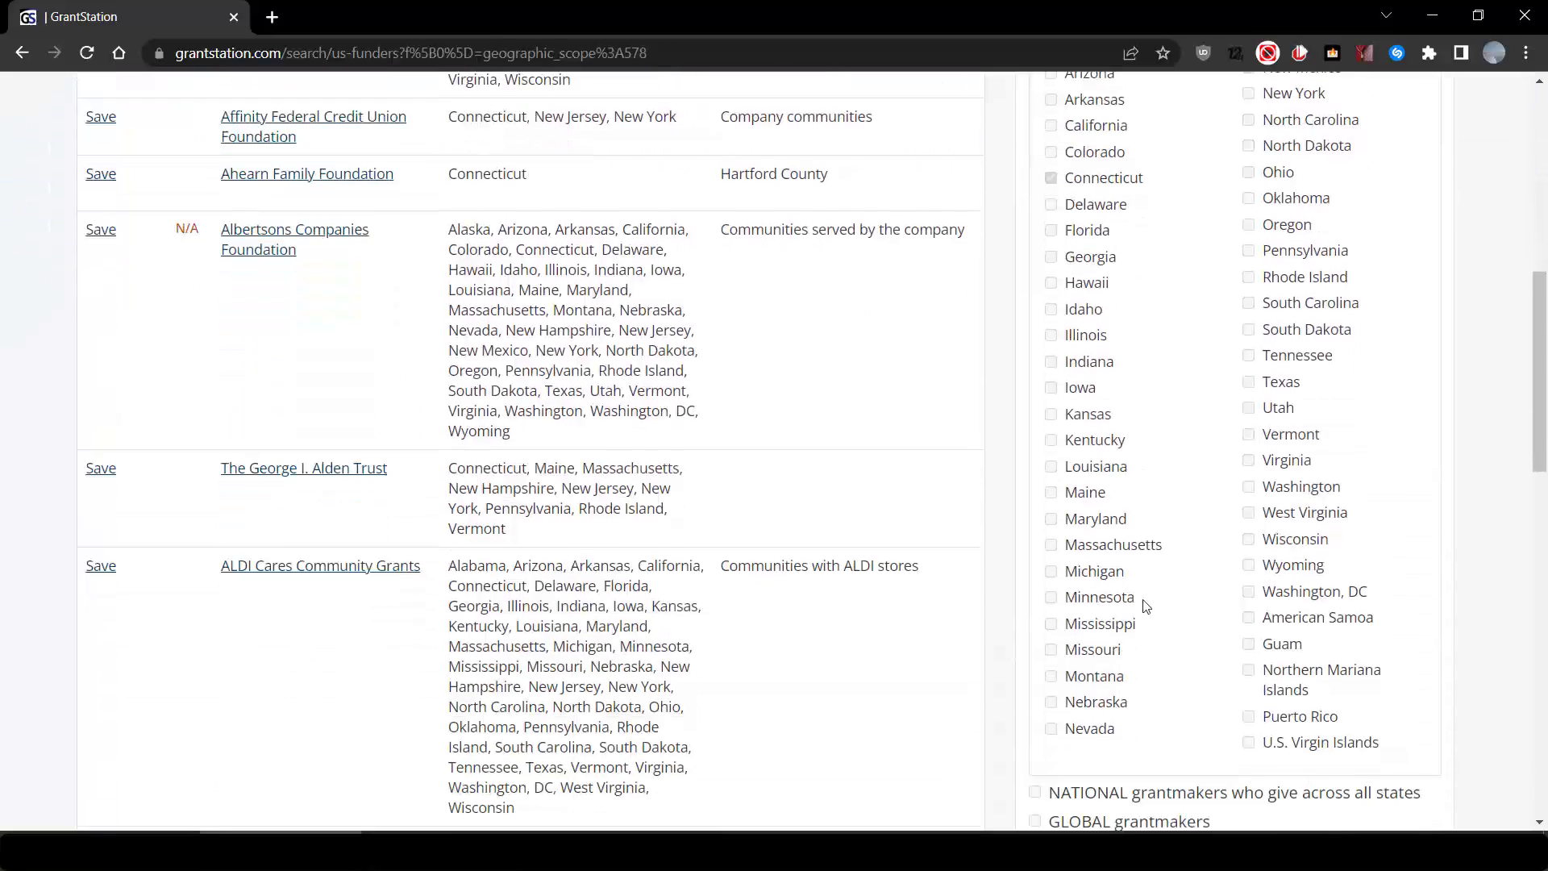
pyautogui.scroll(-2, 1146, 605)
pyautogui.scroll(2, 1148, 582)
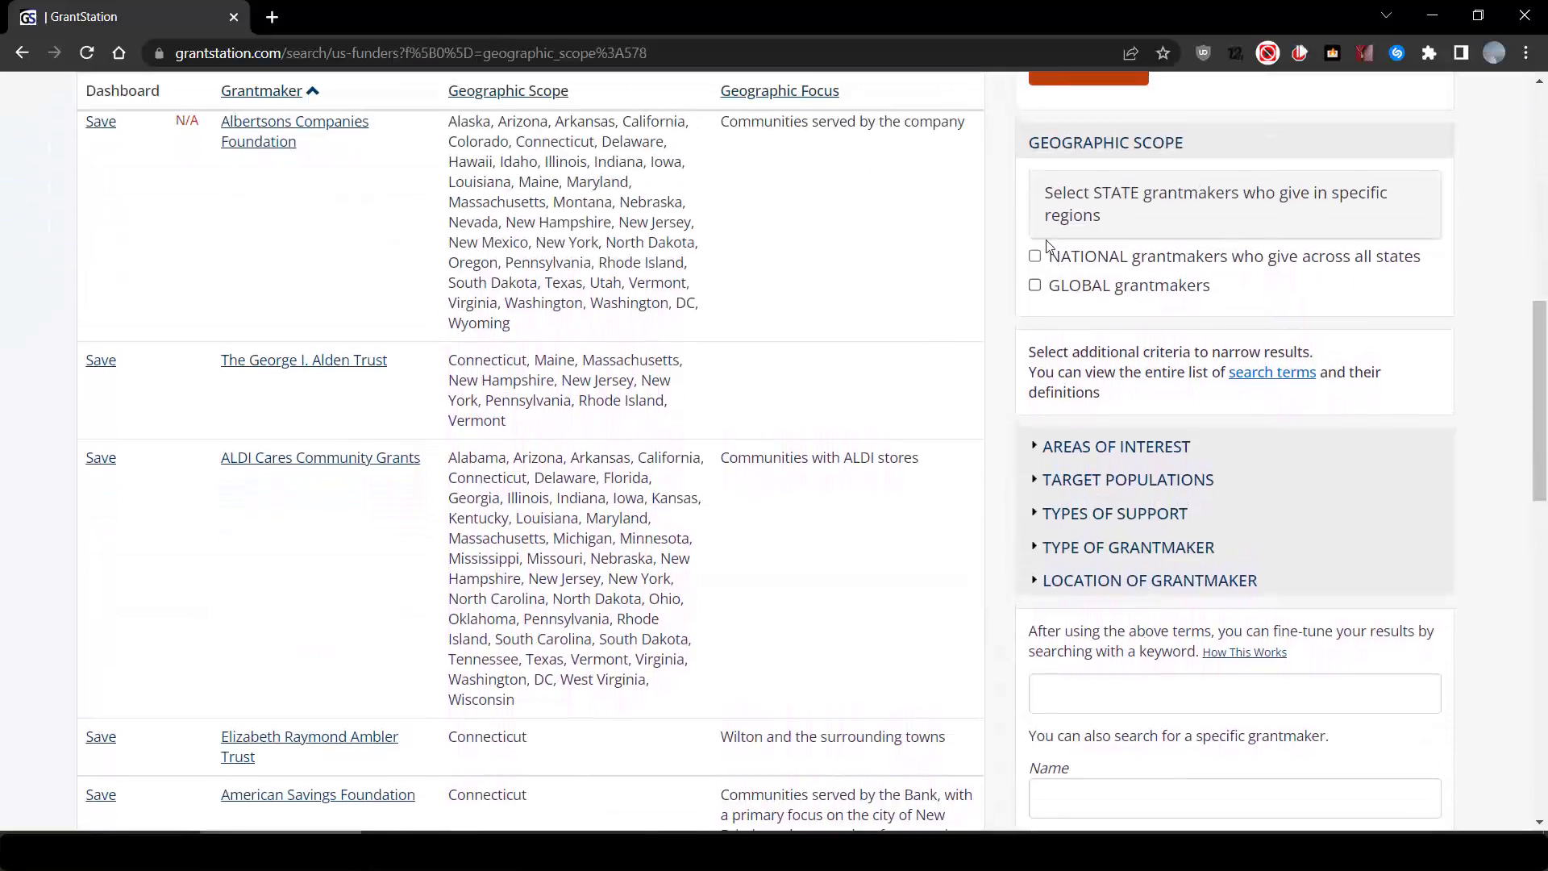
pyautogui.click(1036, 262)
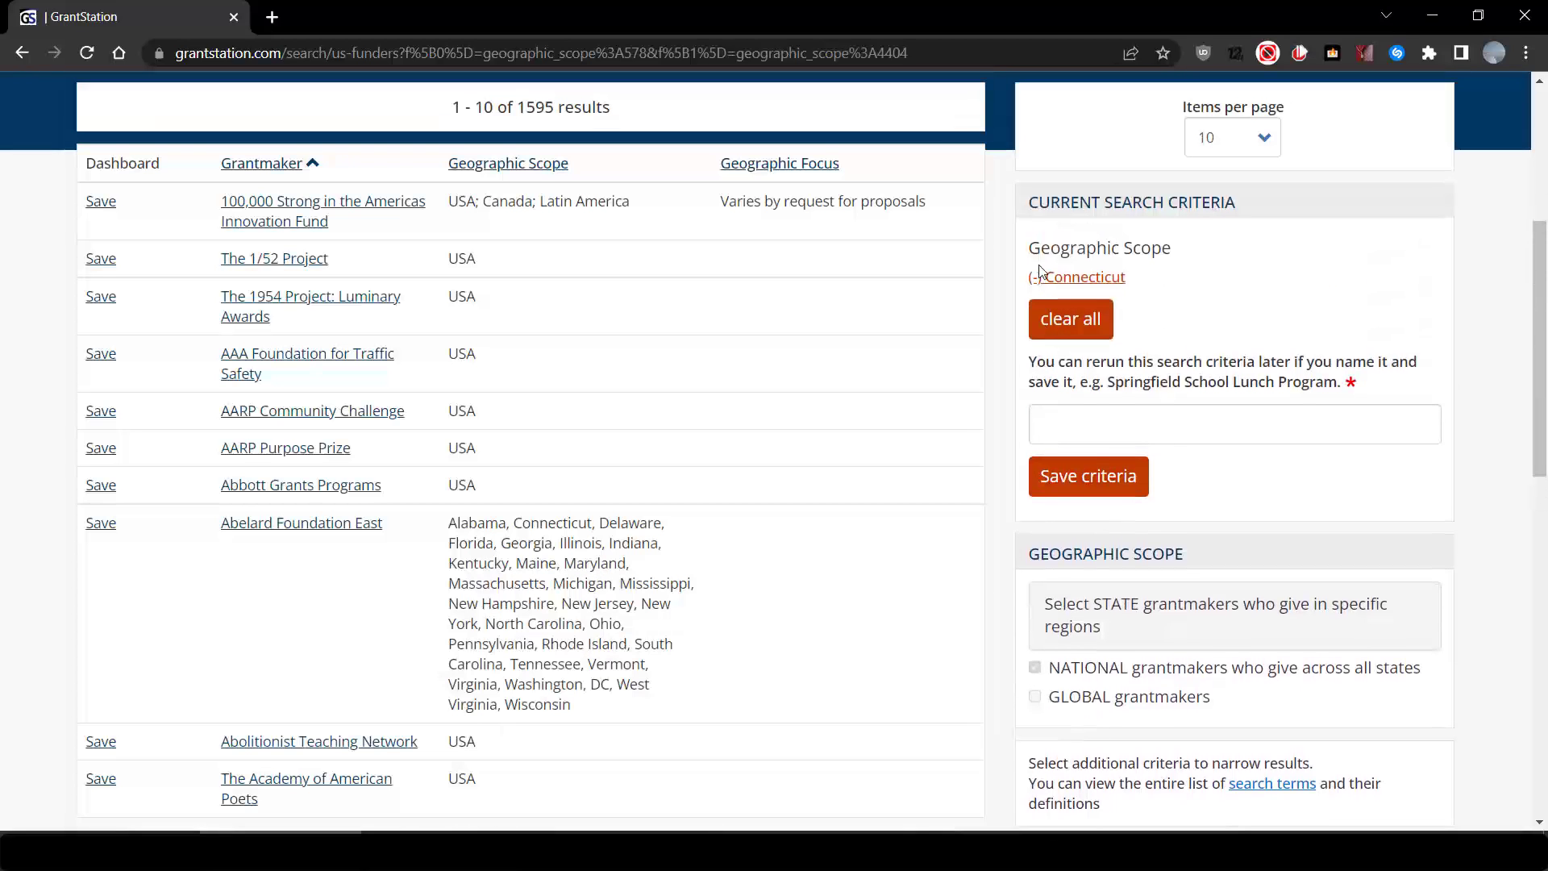
# Narrow the grantmaker results to the STEM Education area of interest within Education
pyautogui.scroll(-7, 1040, 272)
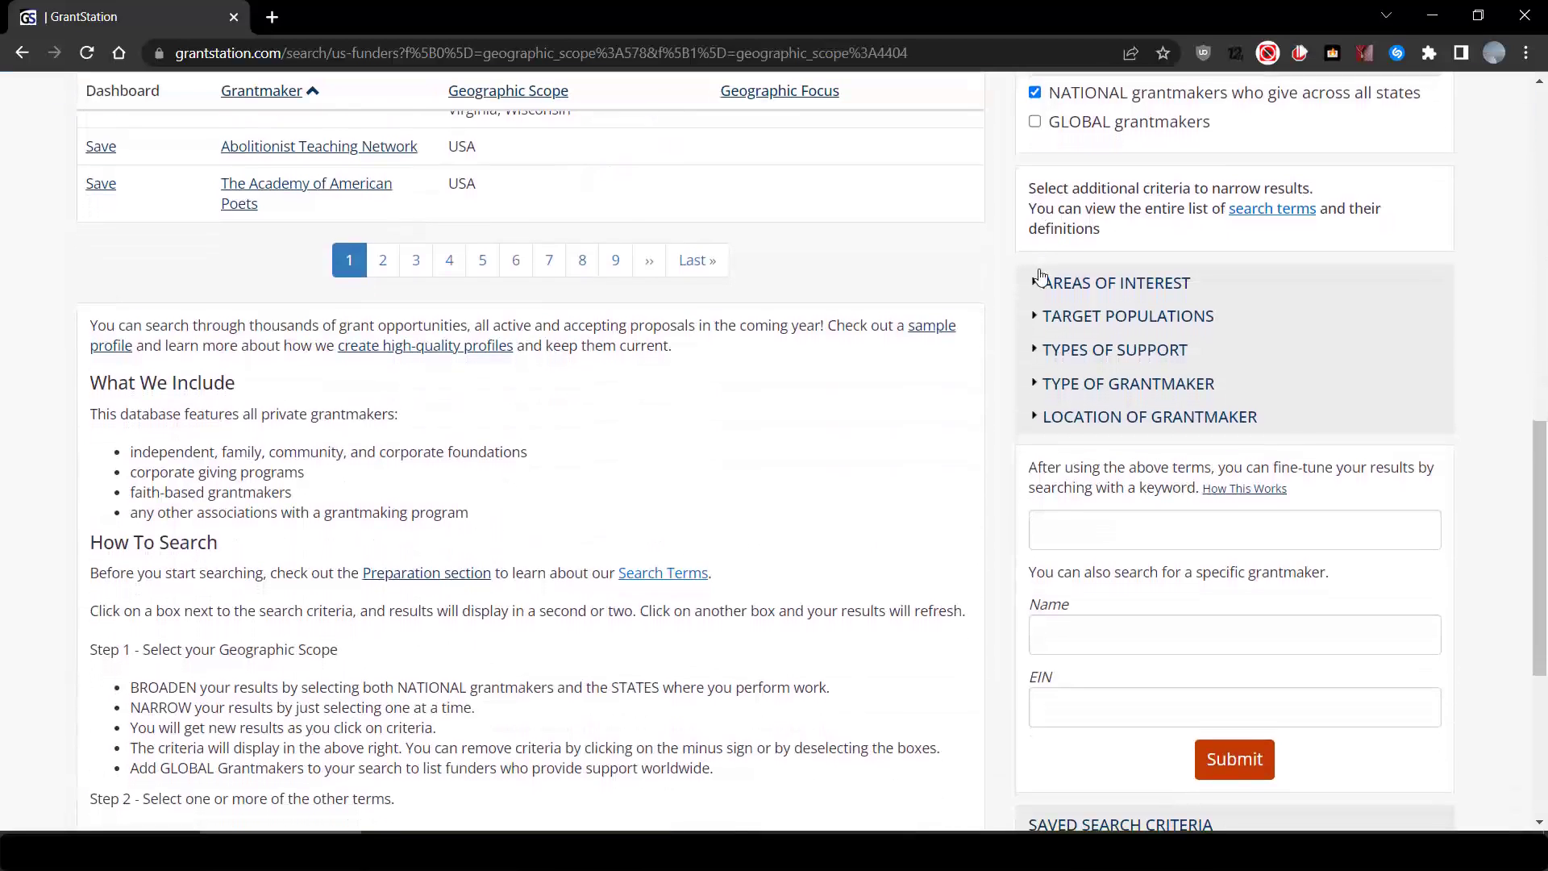
pyautogui.click(1040, 280)
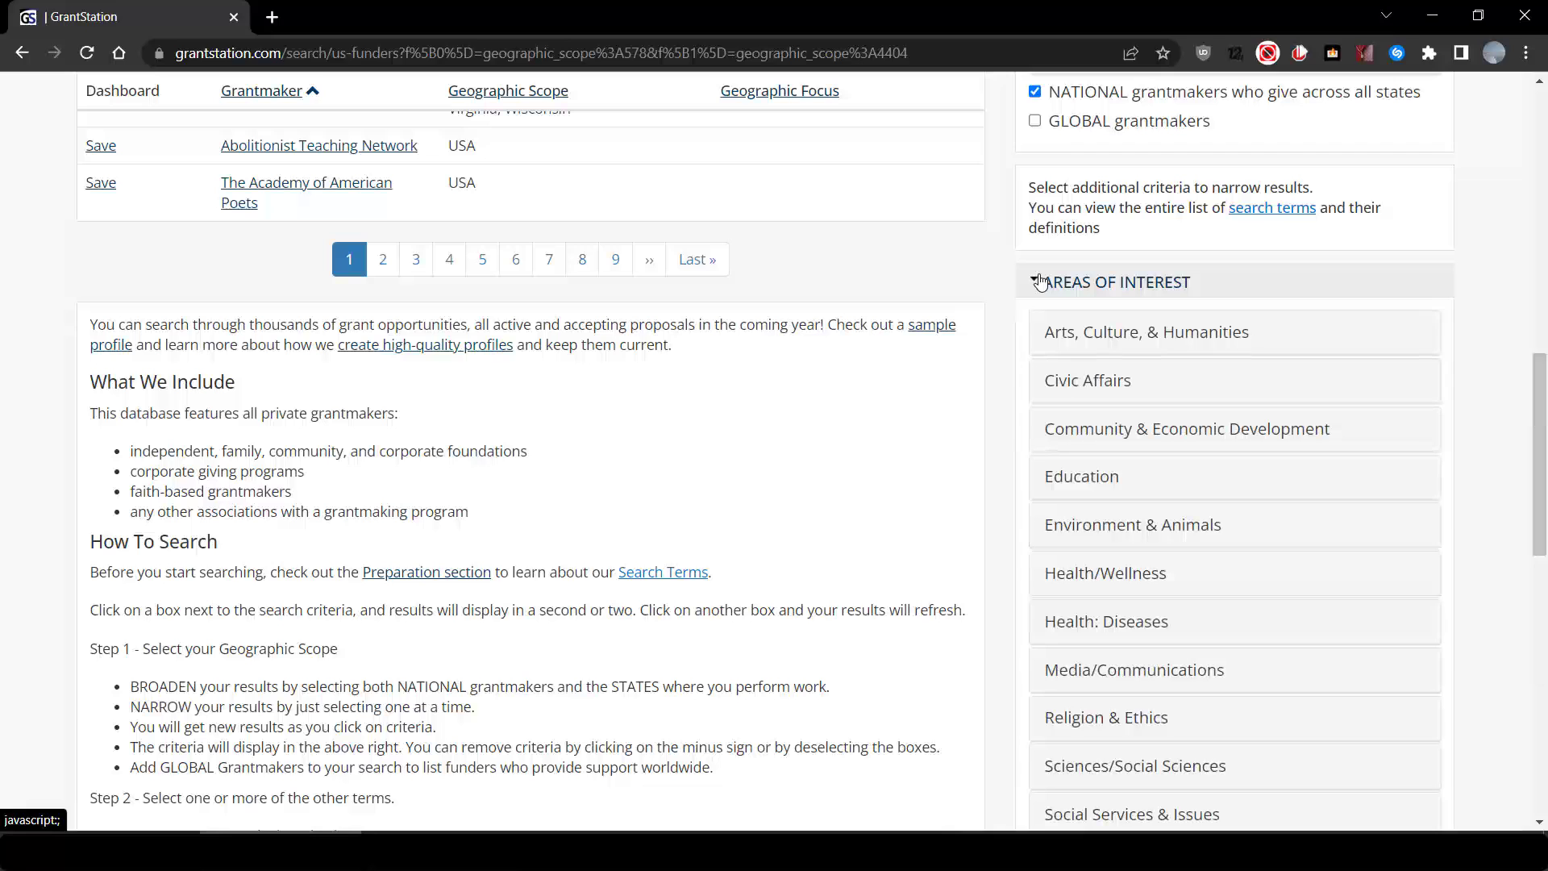
pyautogui.click(1093, 479)
pyautogui.scroll(-3, 1124, 582)
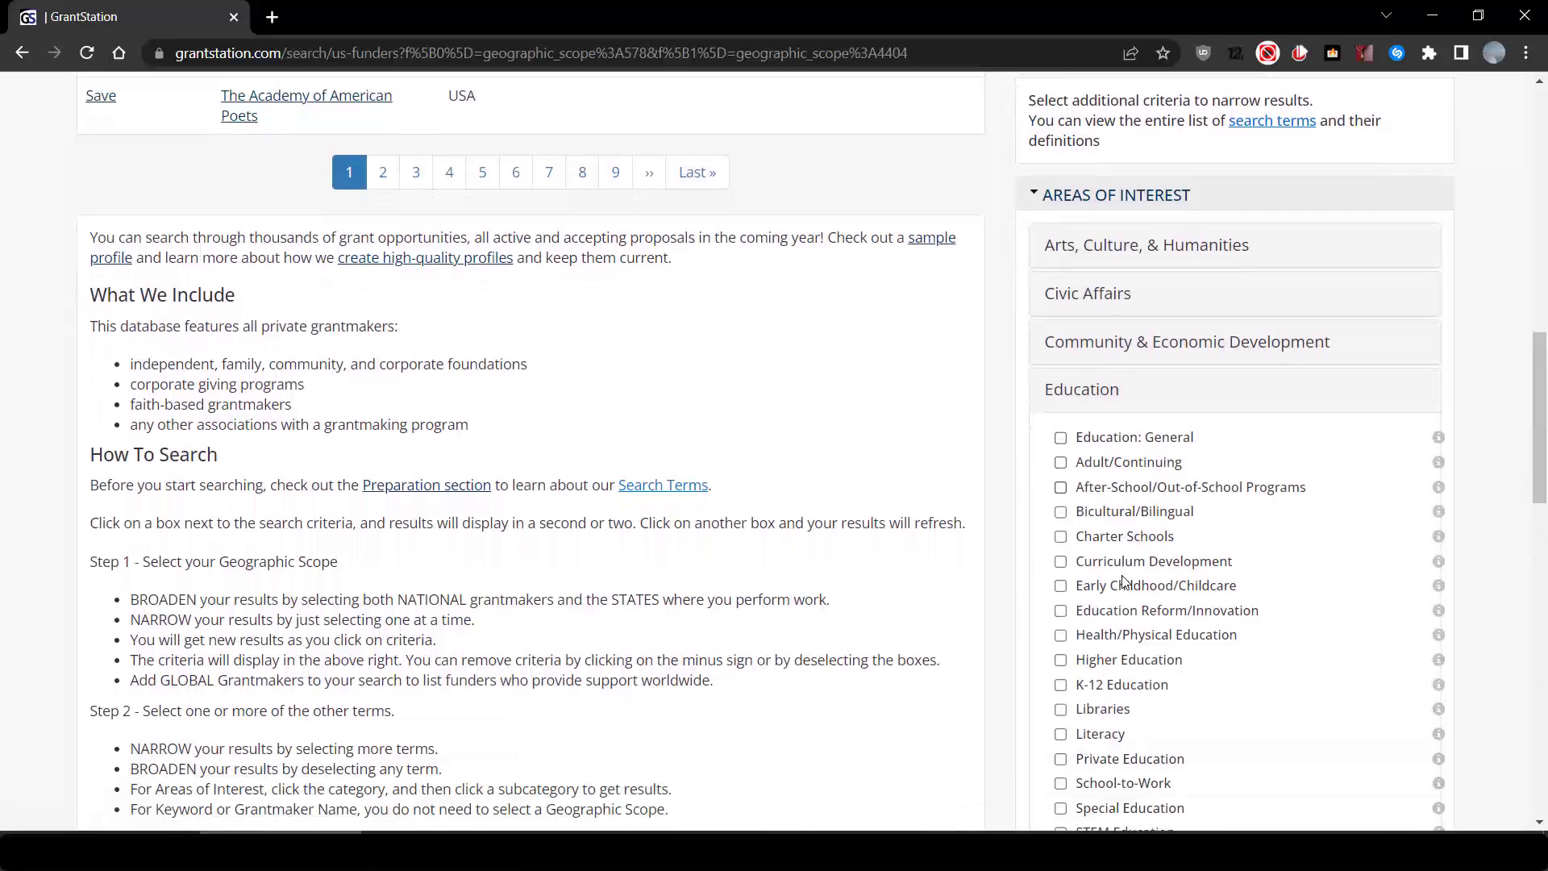
pyautogui.scroll(-1, 1124, 582)
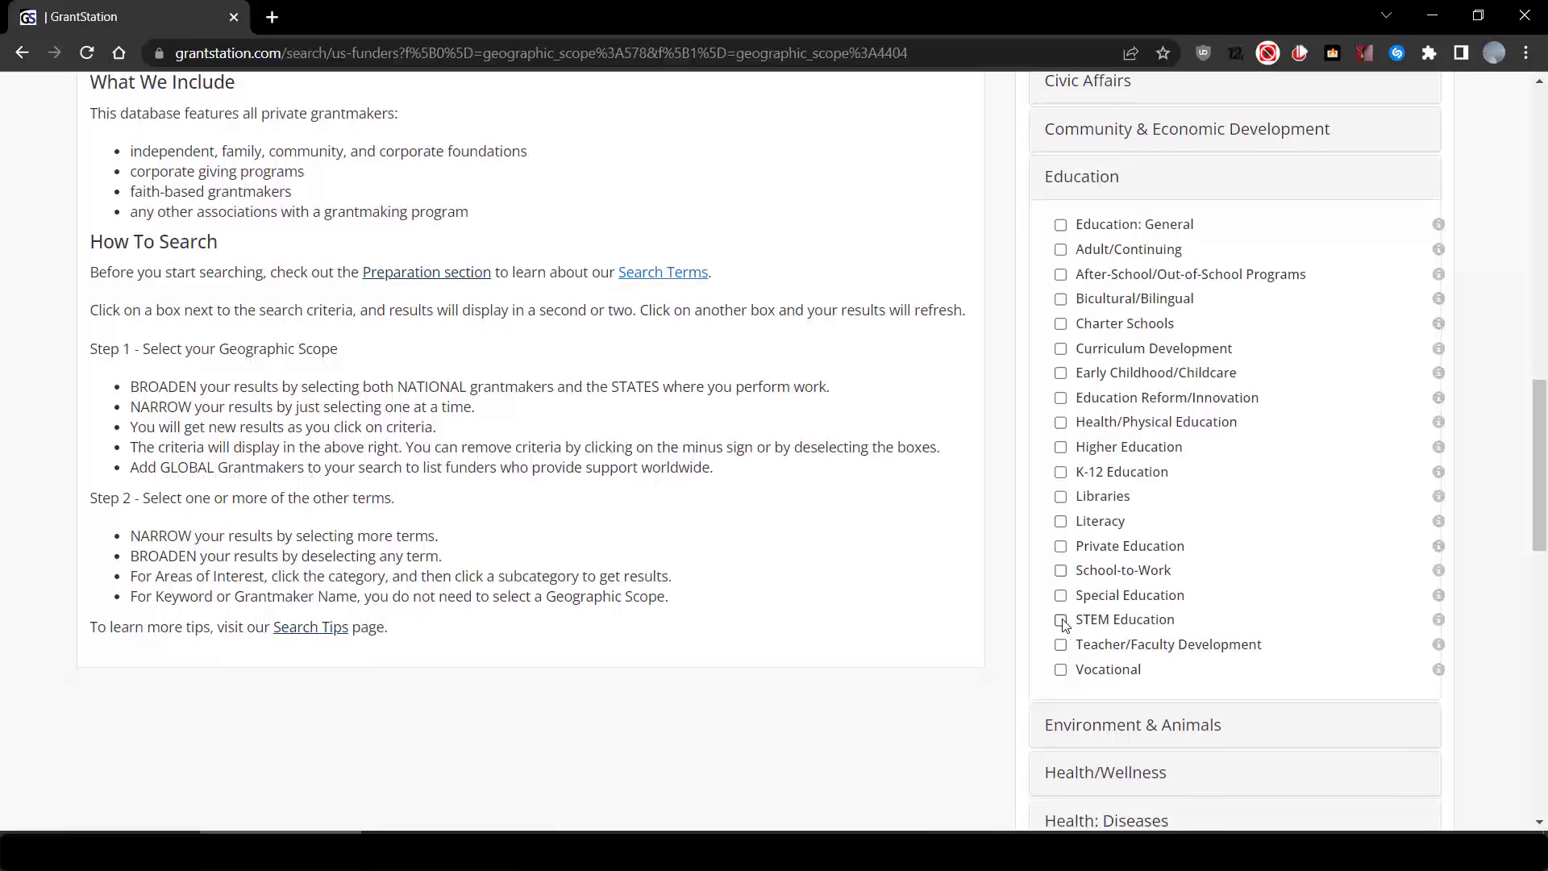
pyautogui.click(1061, 620)
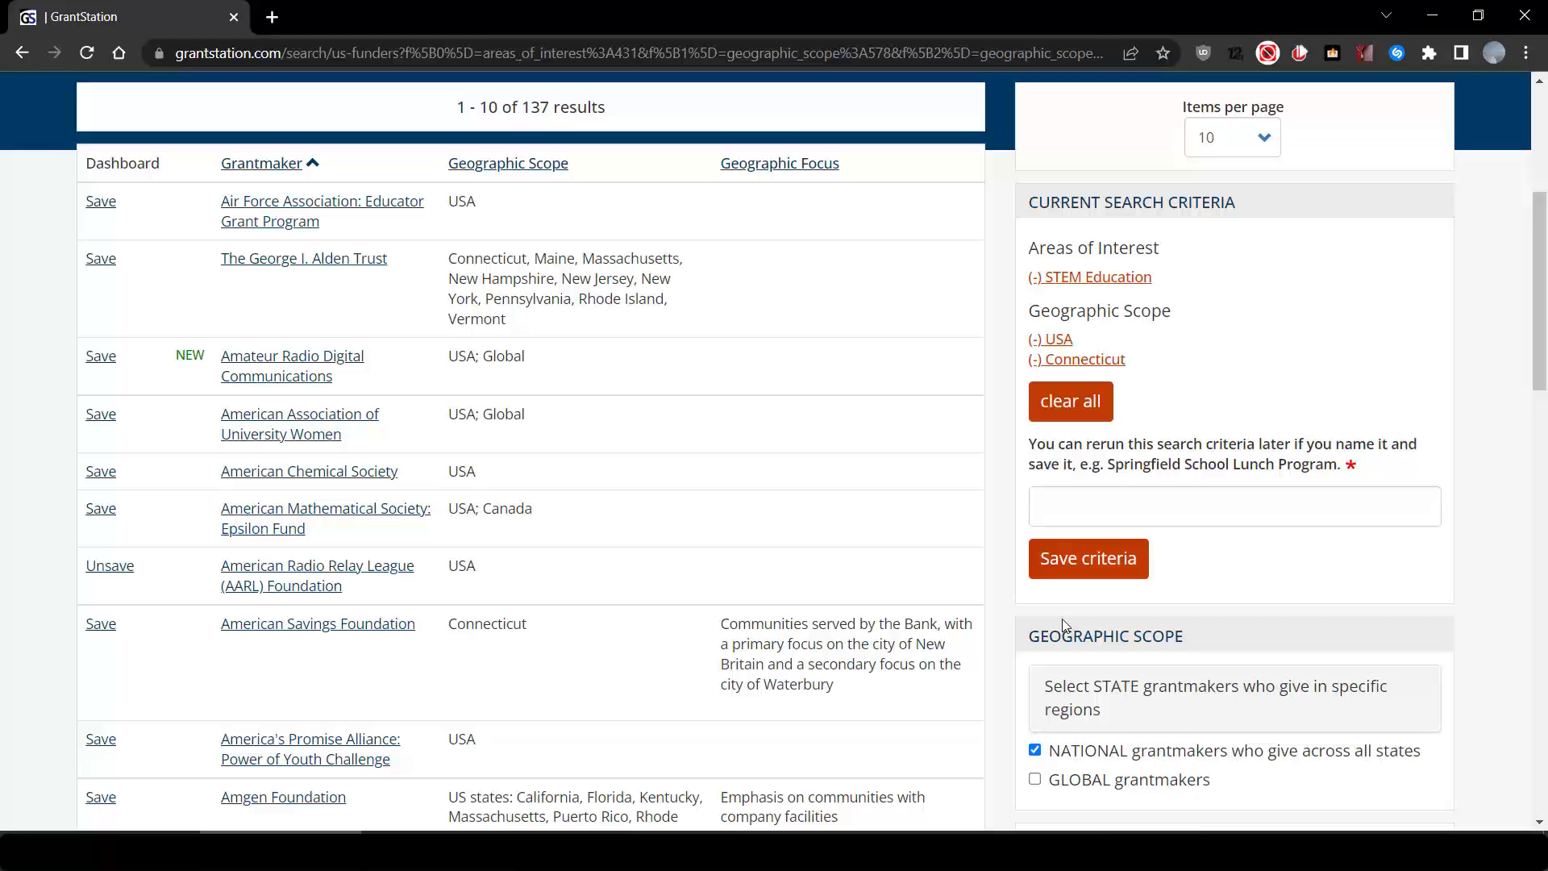
# Narrow the grantmaker results further to the Minorities target population
pyautogui.scroll(-12, 1062, 625)
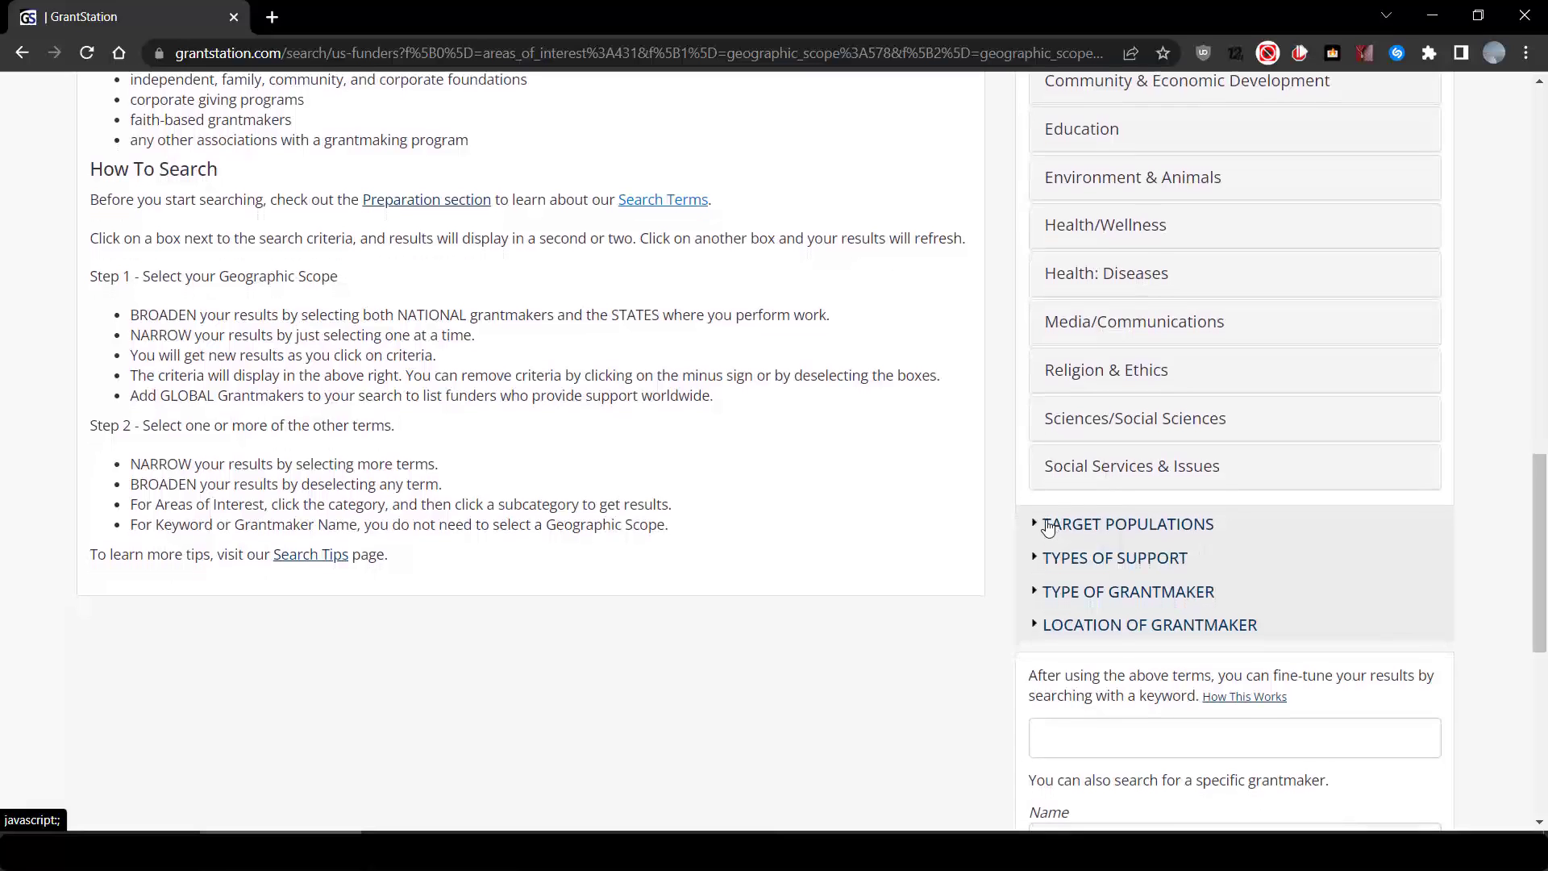
pyautogui.click(1048, 524)
pyautogui.scroll(-1, 1059, 610)
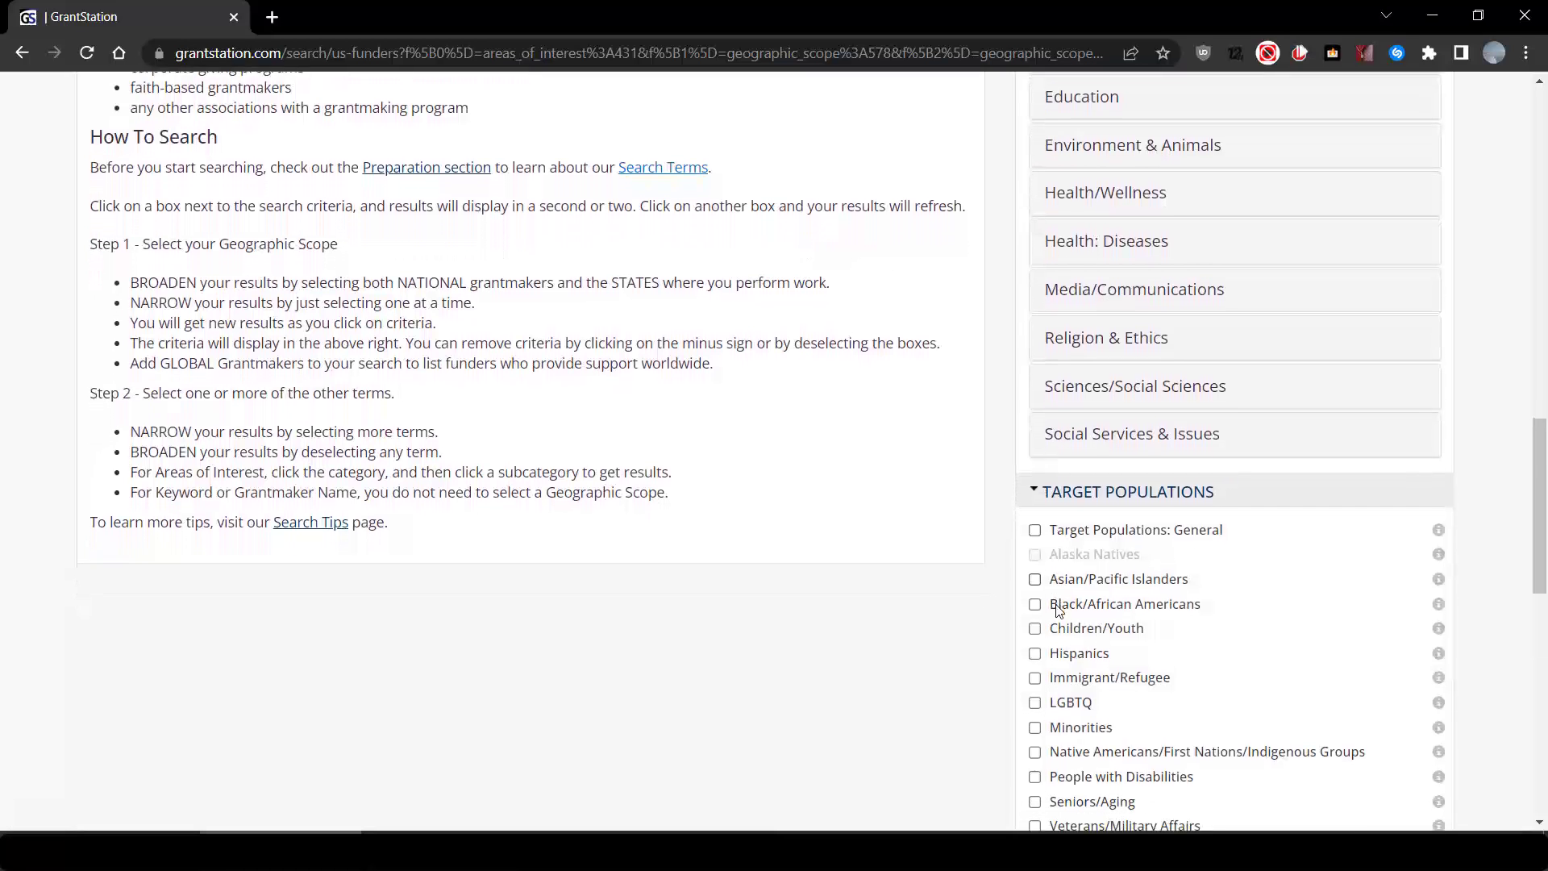
pyautogui.click(1035, 664)
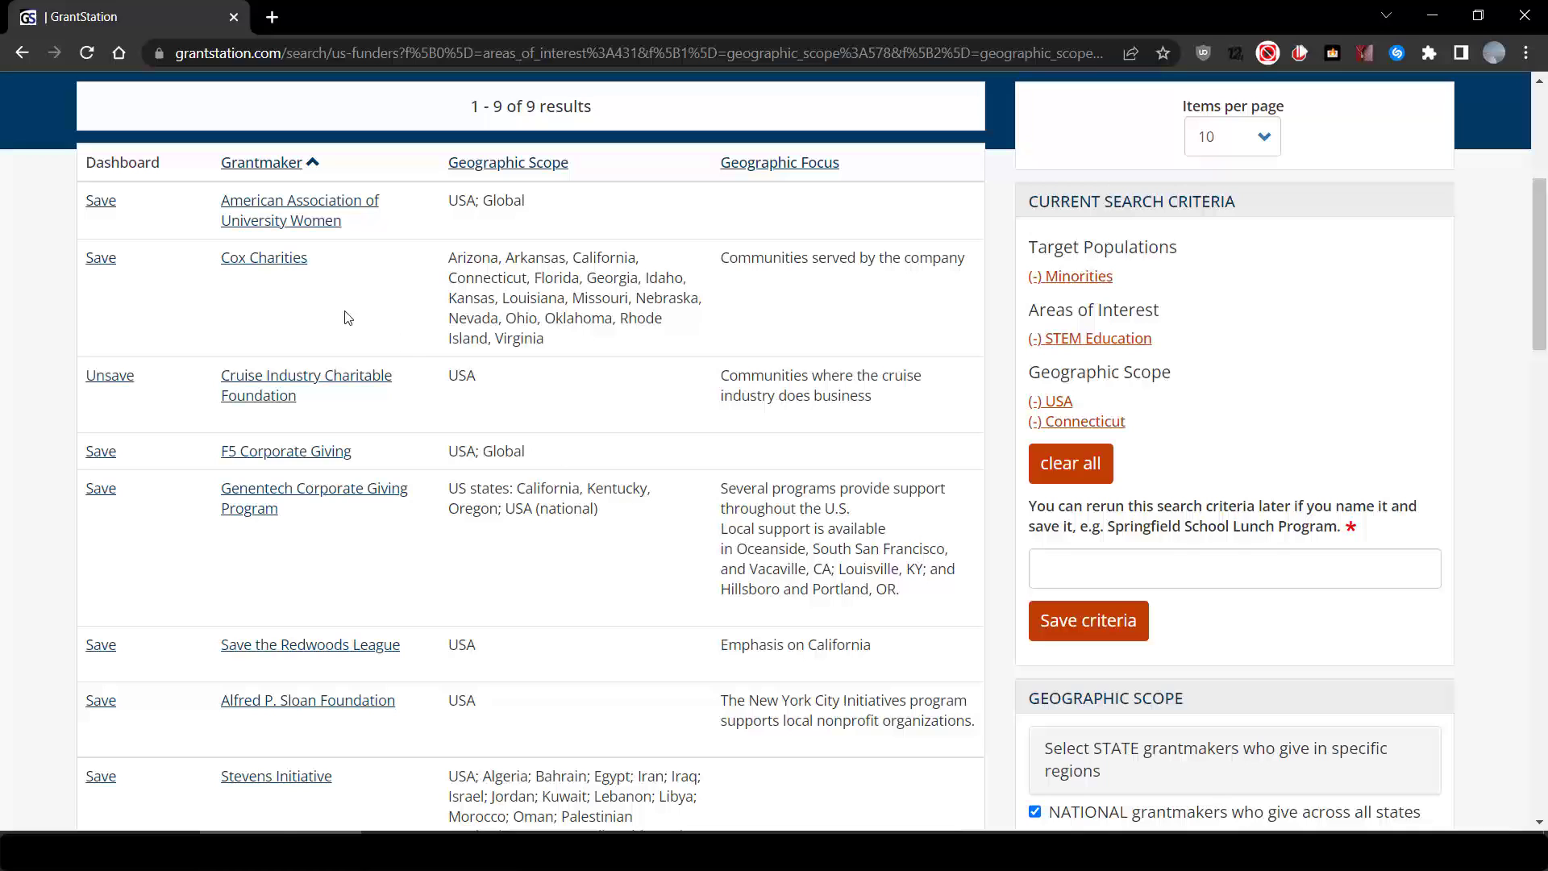
# Open the Cox Charities profile from the results, review its interests and application information, and visit the grantmaker's website
pyautogui.click(295, 267)
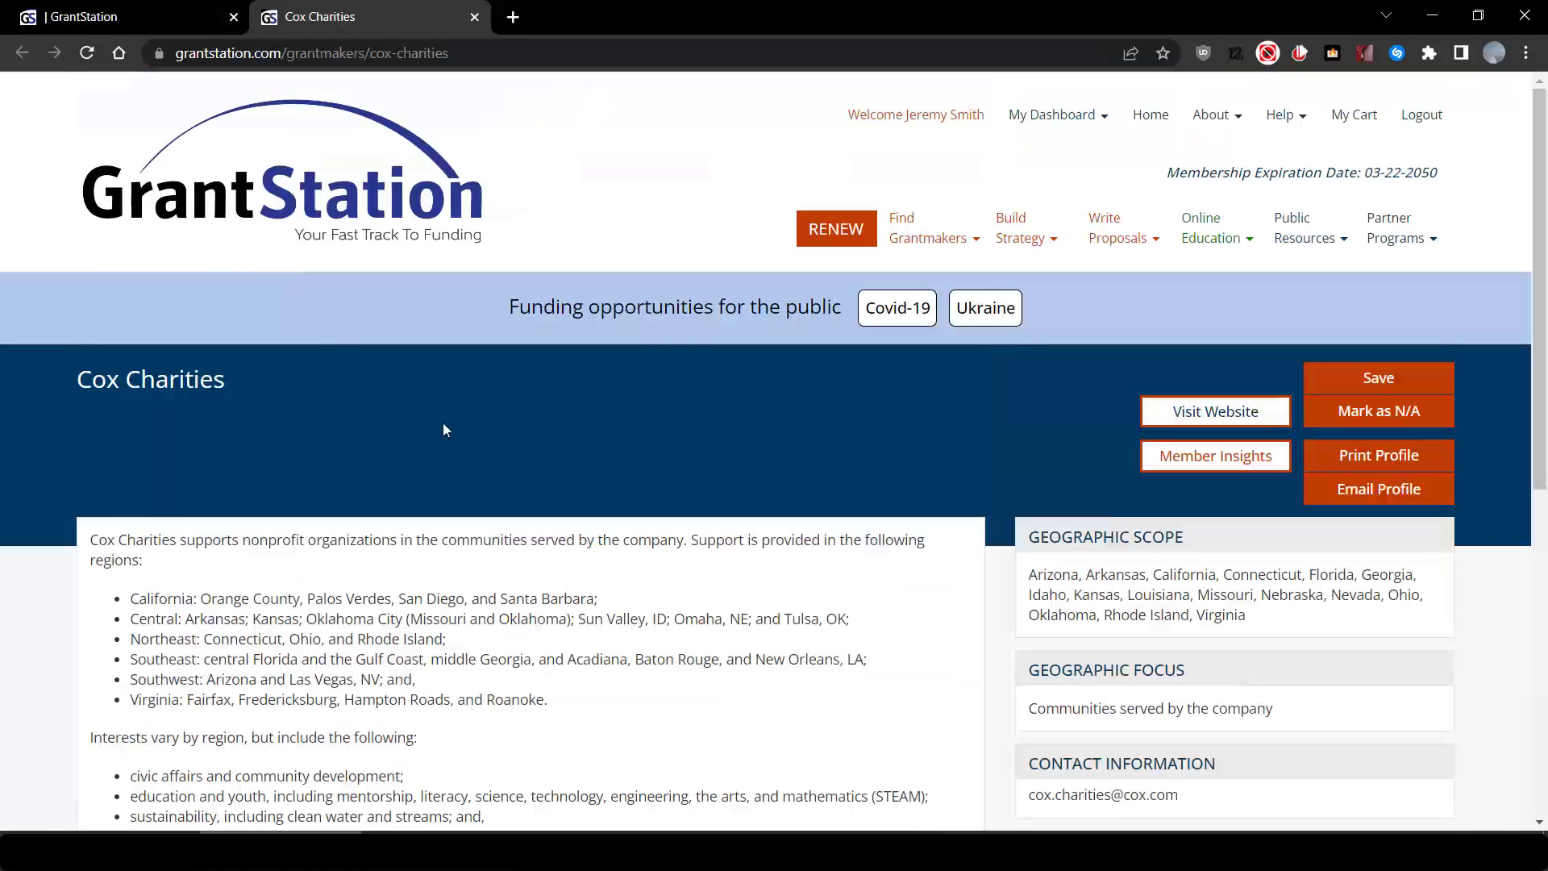
pyautogui.scroll(-3, 512, 463)
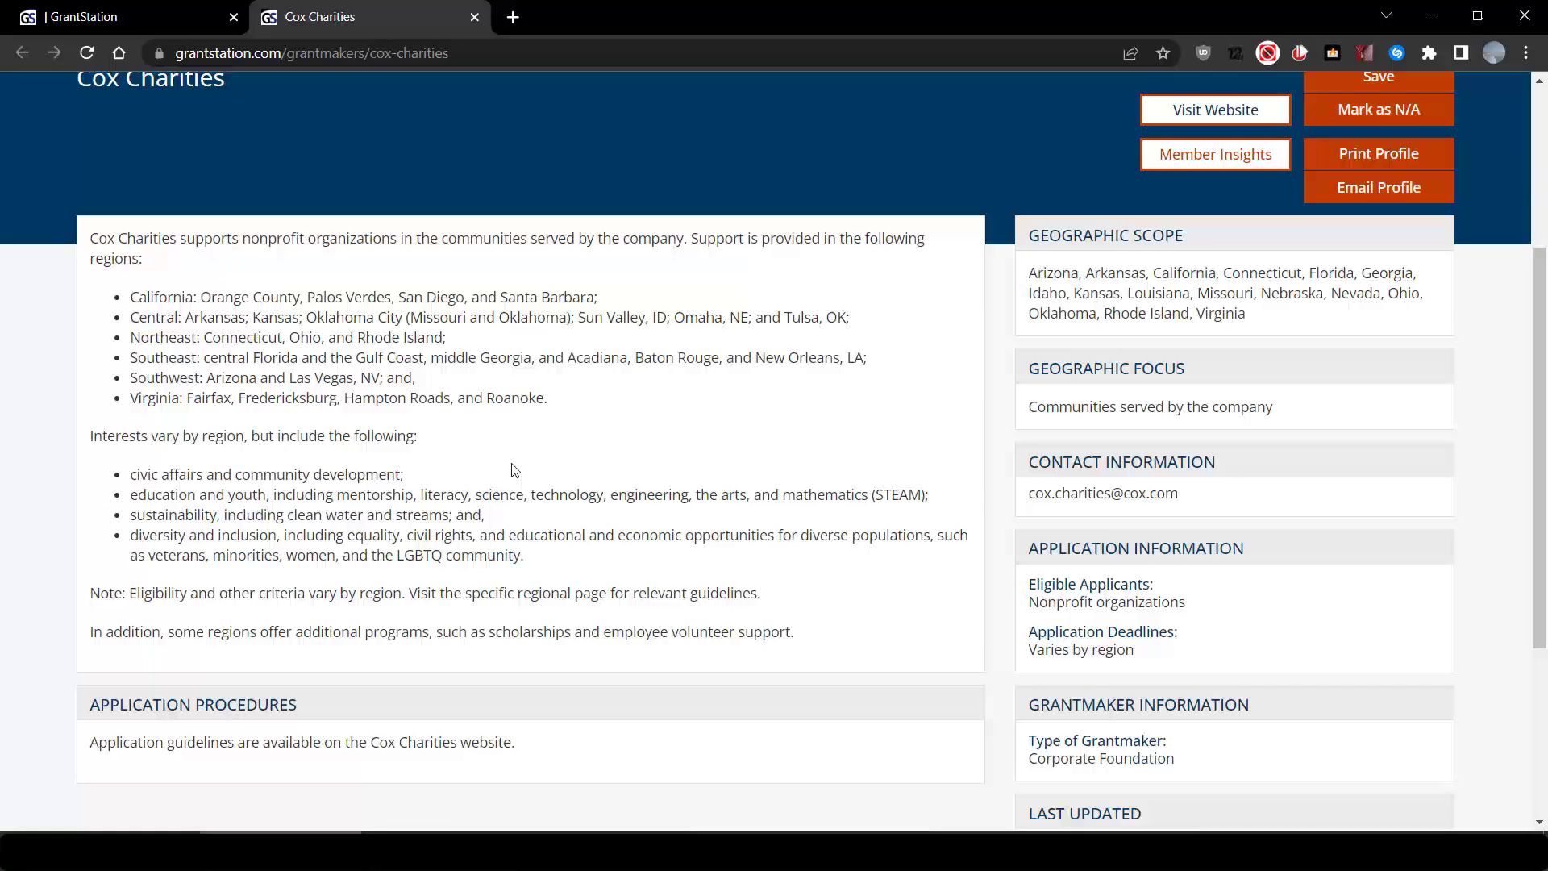
pyautogui.click(1237, 117)
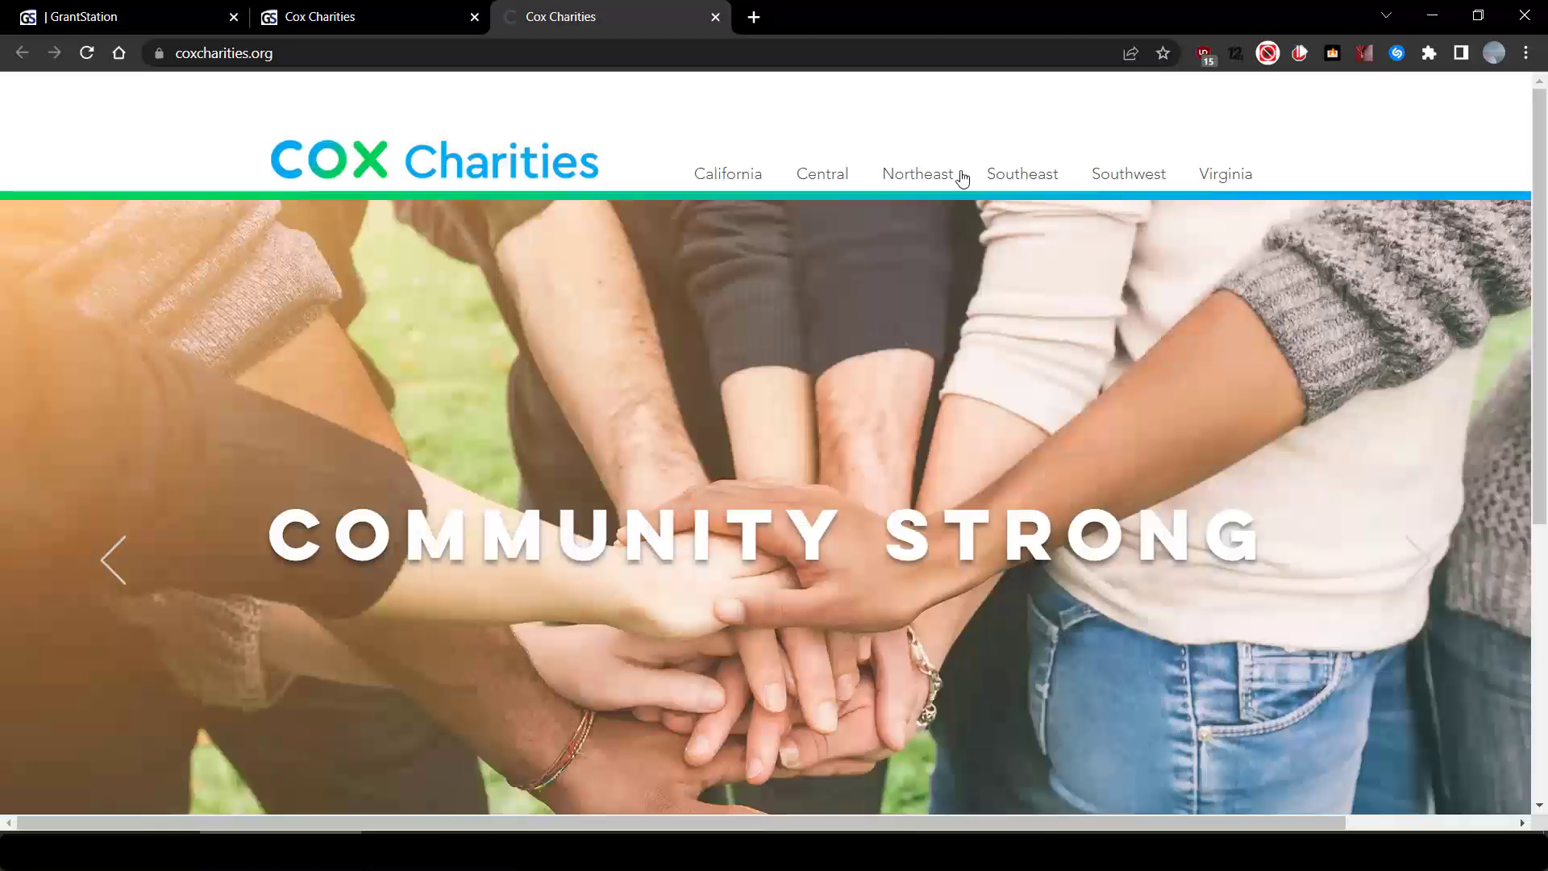
# Open the Connecticut page of the Northeast region and read the charitable giving overview and the two grant programs
pyautogui.moveTo(901, 178)
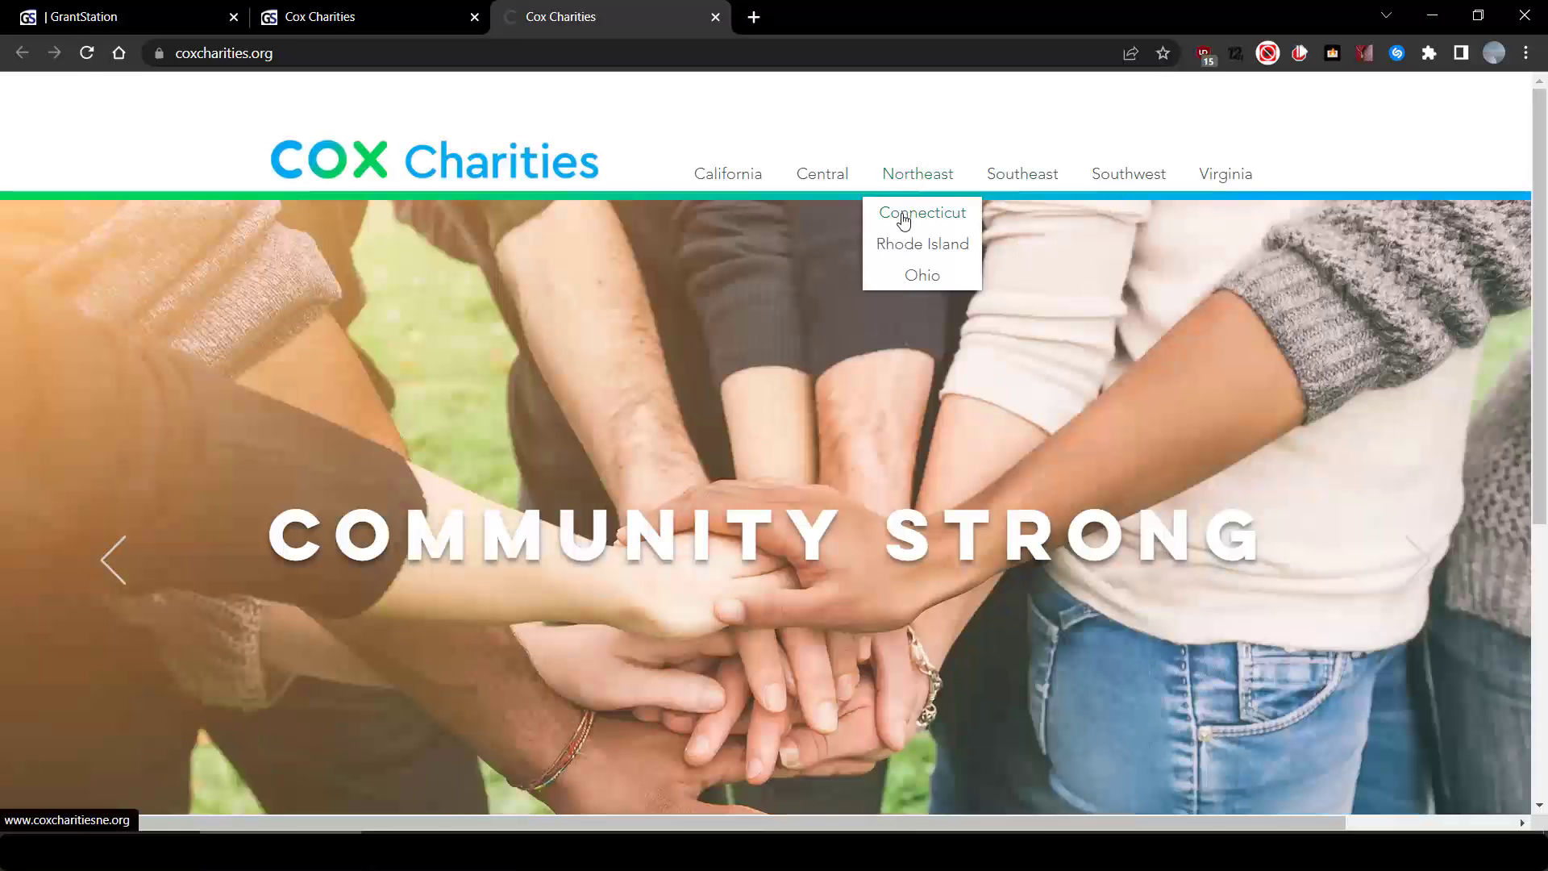
pyautogui.click(904, 220)
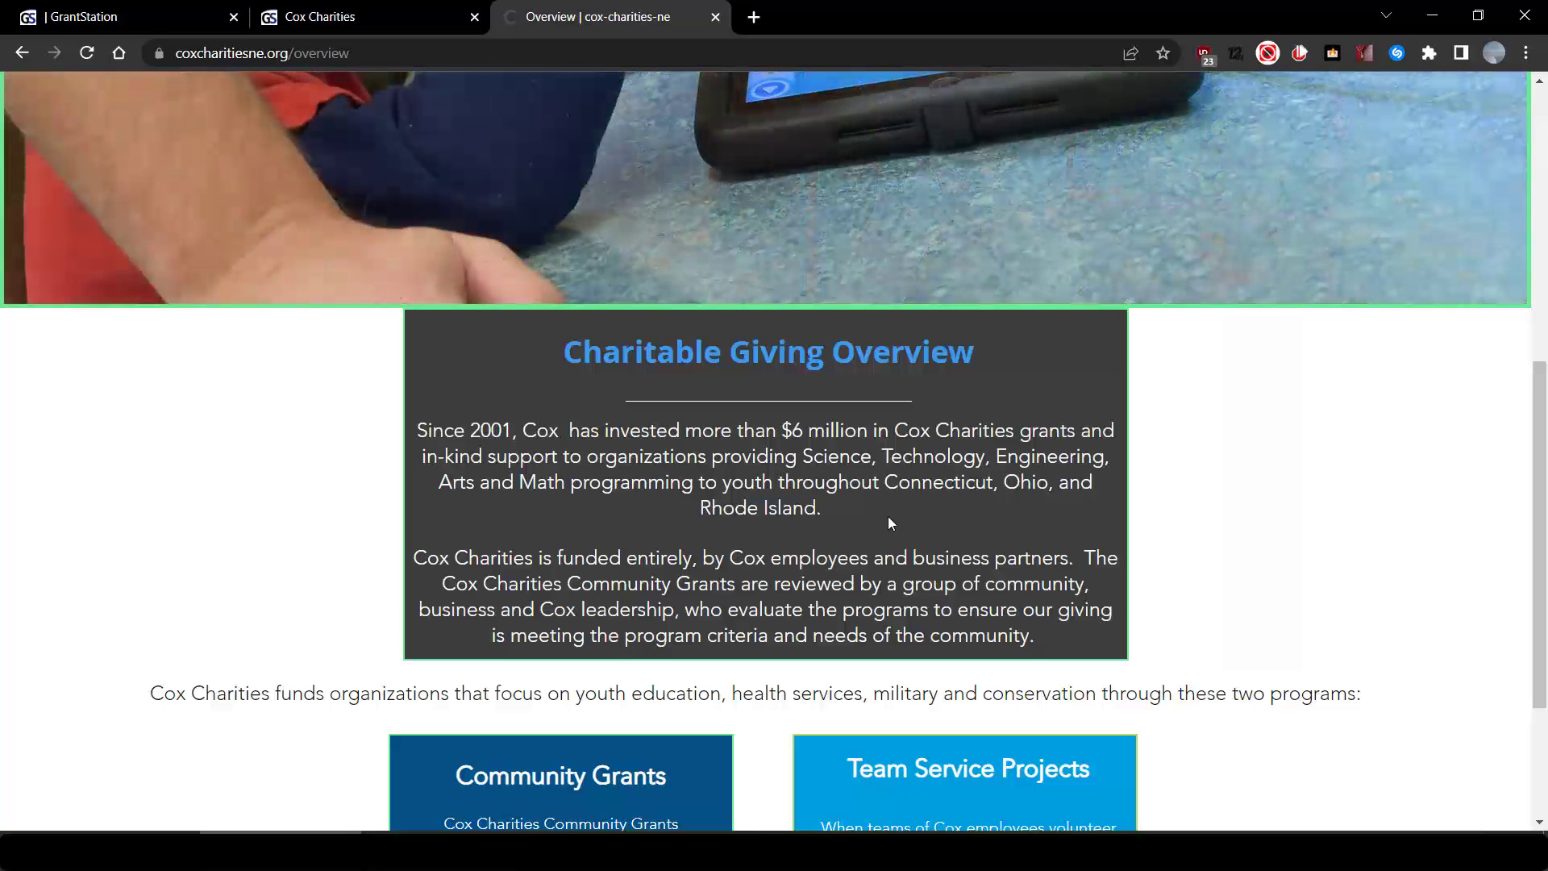
pyautogui.scroll(-3, 889, 520)
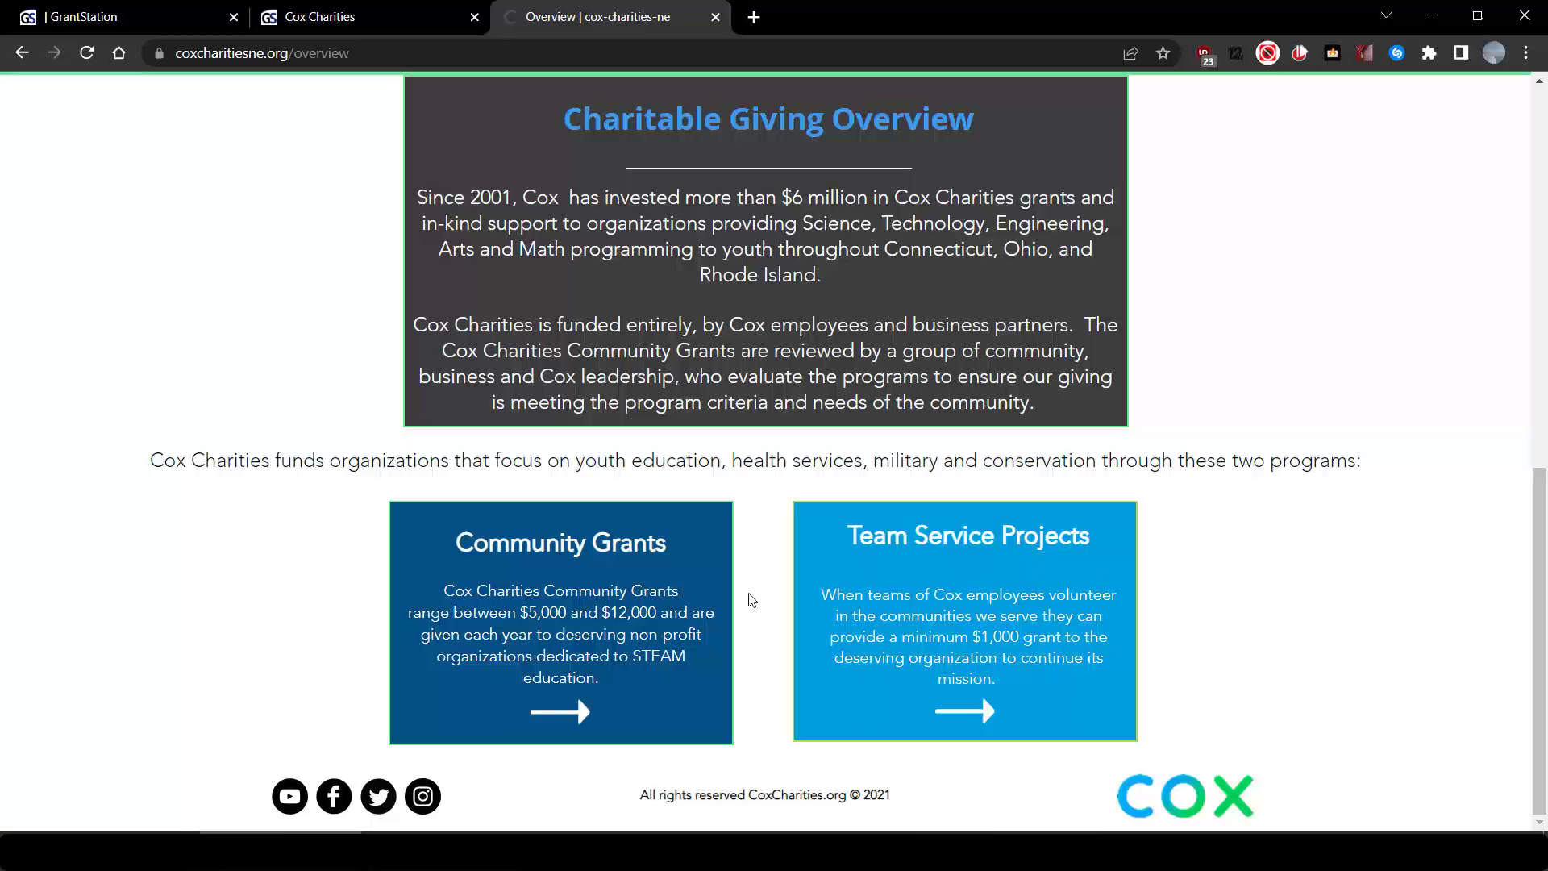
# Return to the Cox Charities profile on GrantStation and save the grantmaker to the dashboard
pyautogui.click(370, 17)
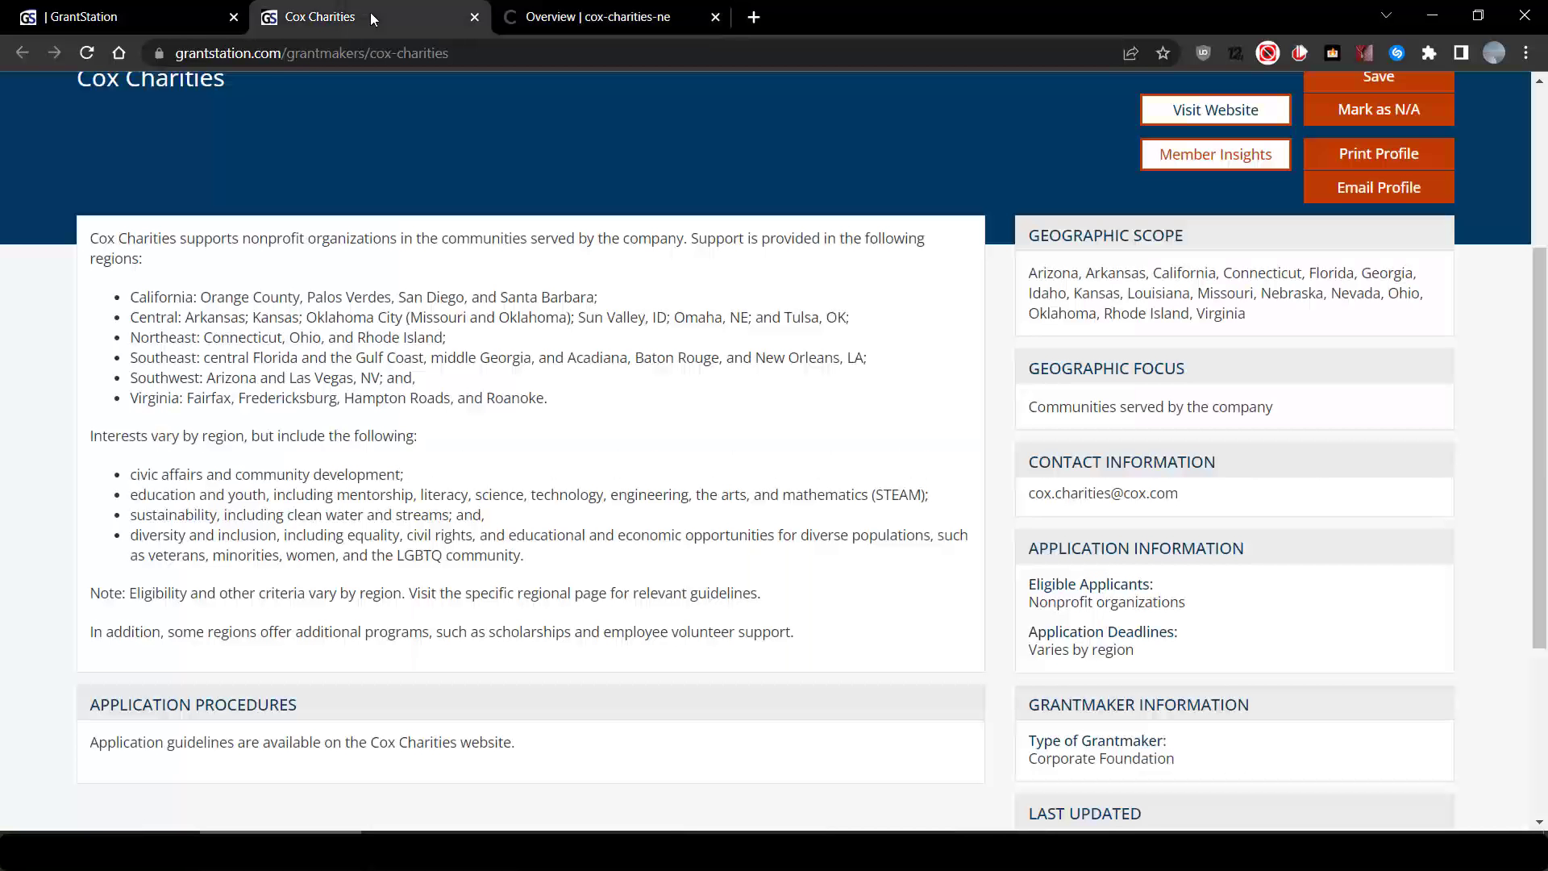
pyautogui.scroll(2, 624, 352)
pyautogui.scroll(1, 623, 351)
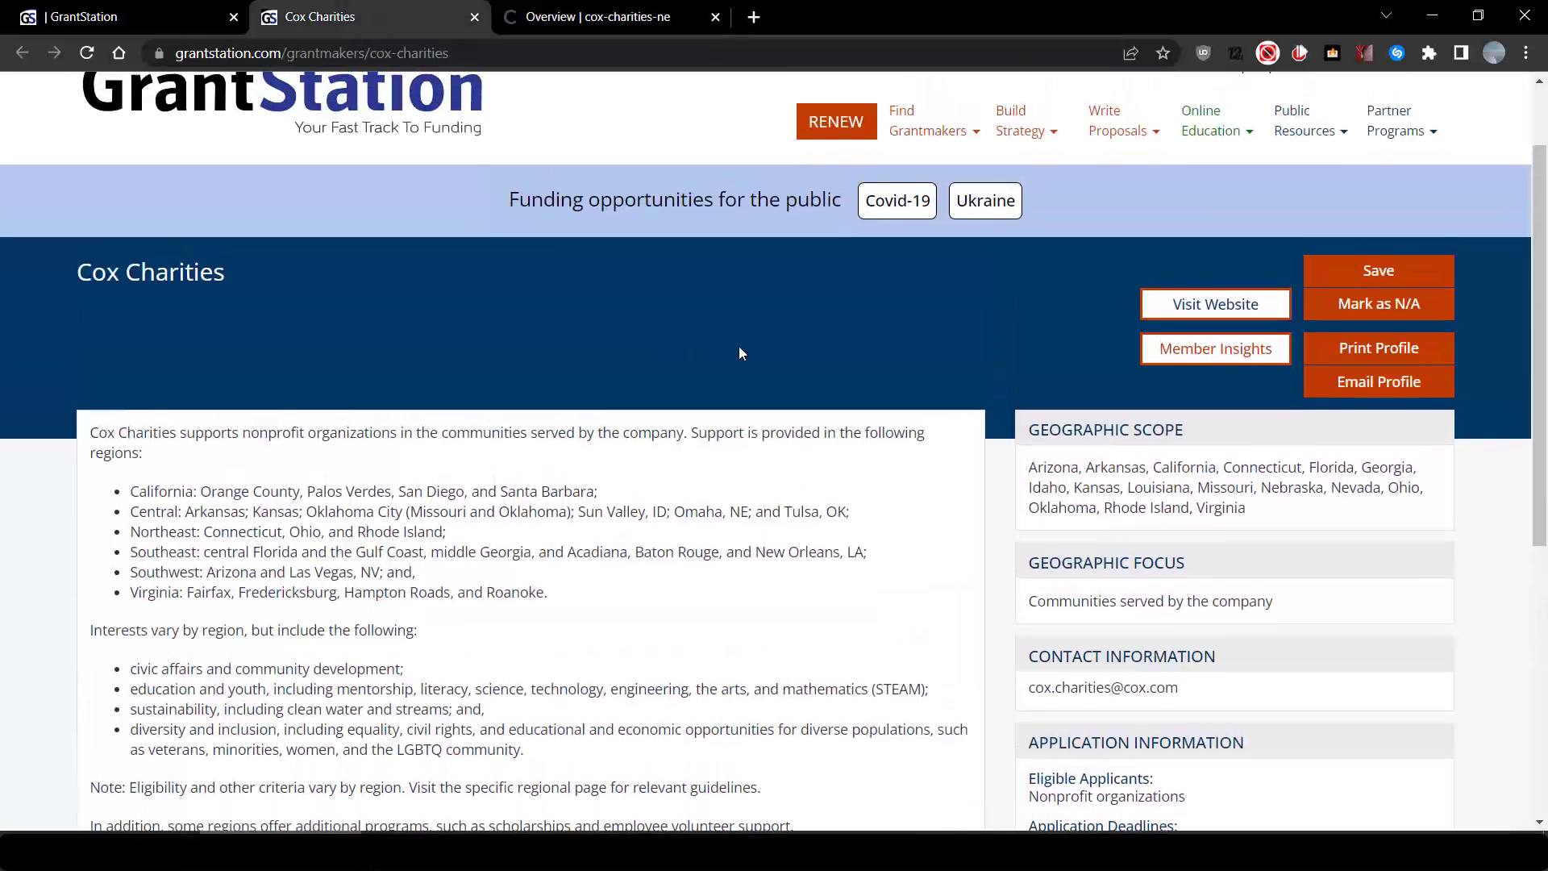
pyautogui.click(1350, 279)
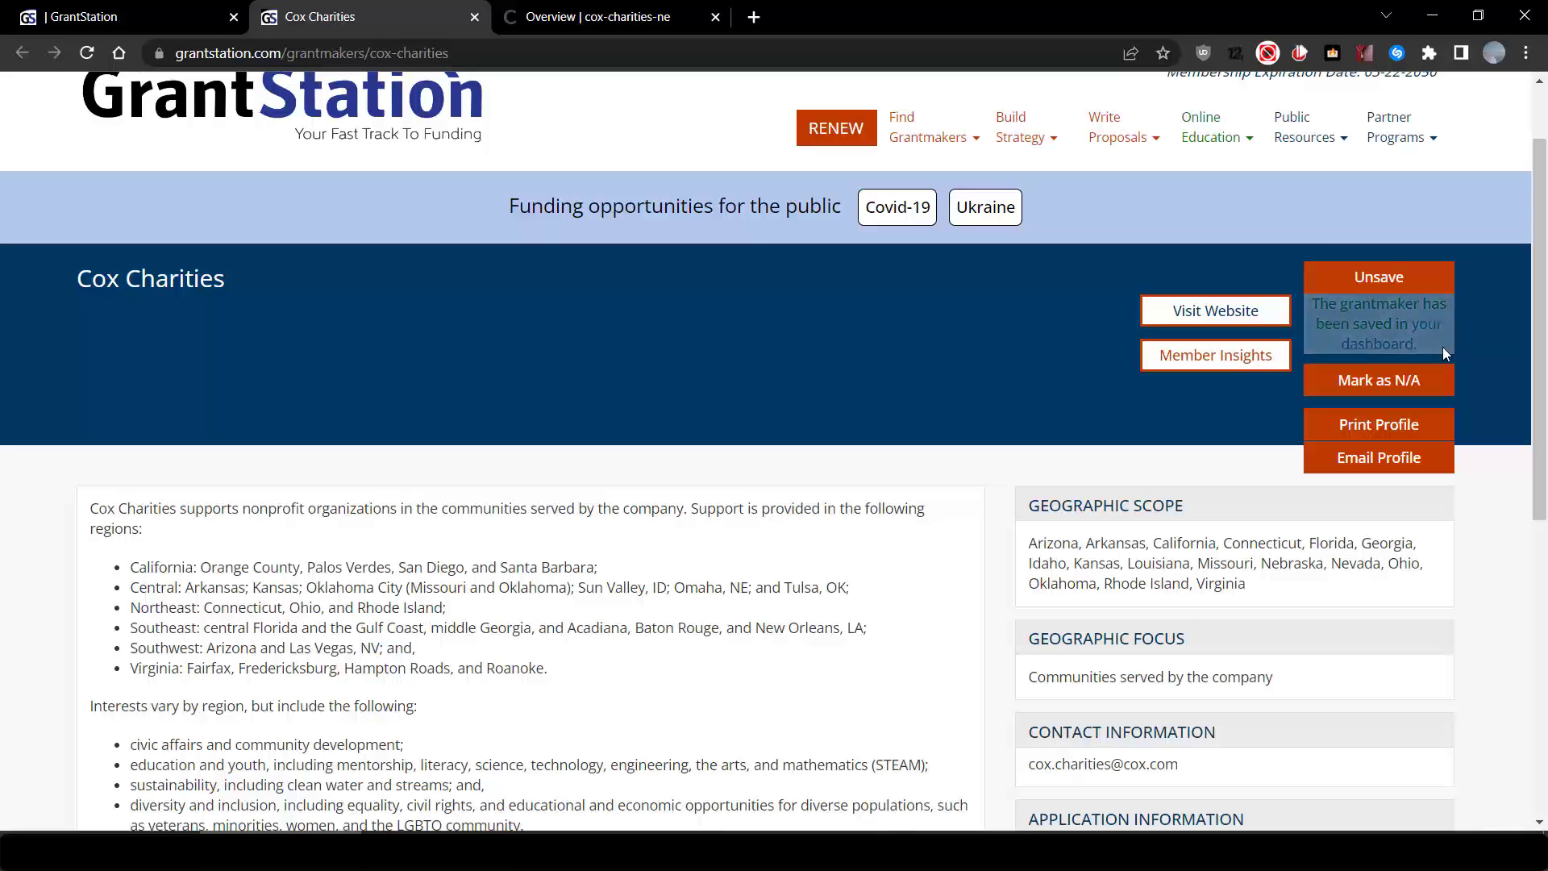
# Return to the grantmaker search results and clear all current search criteria
pyautogui.click(172, 8)
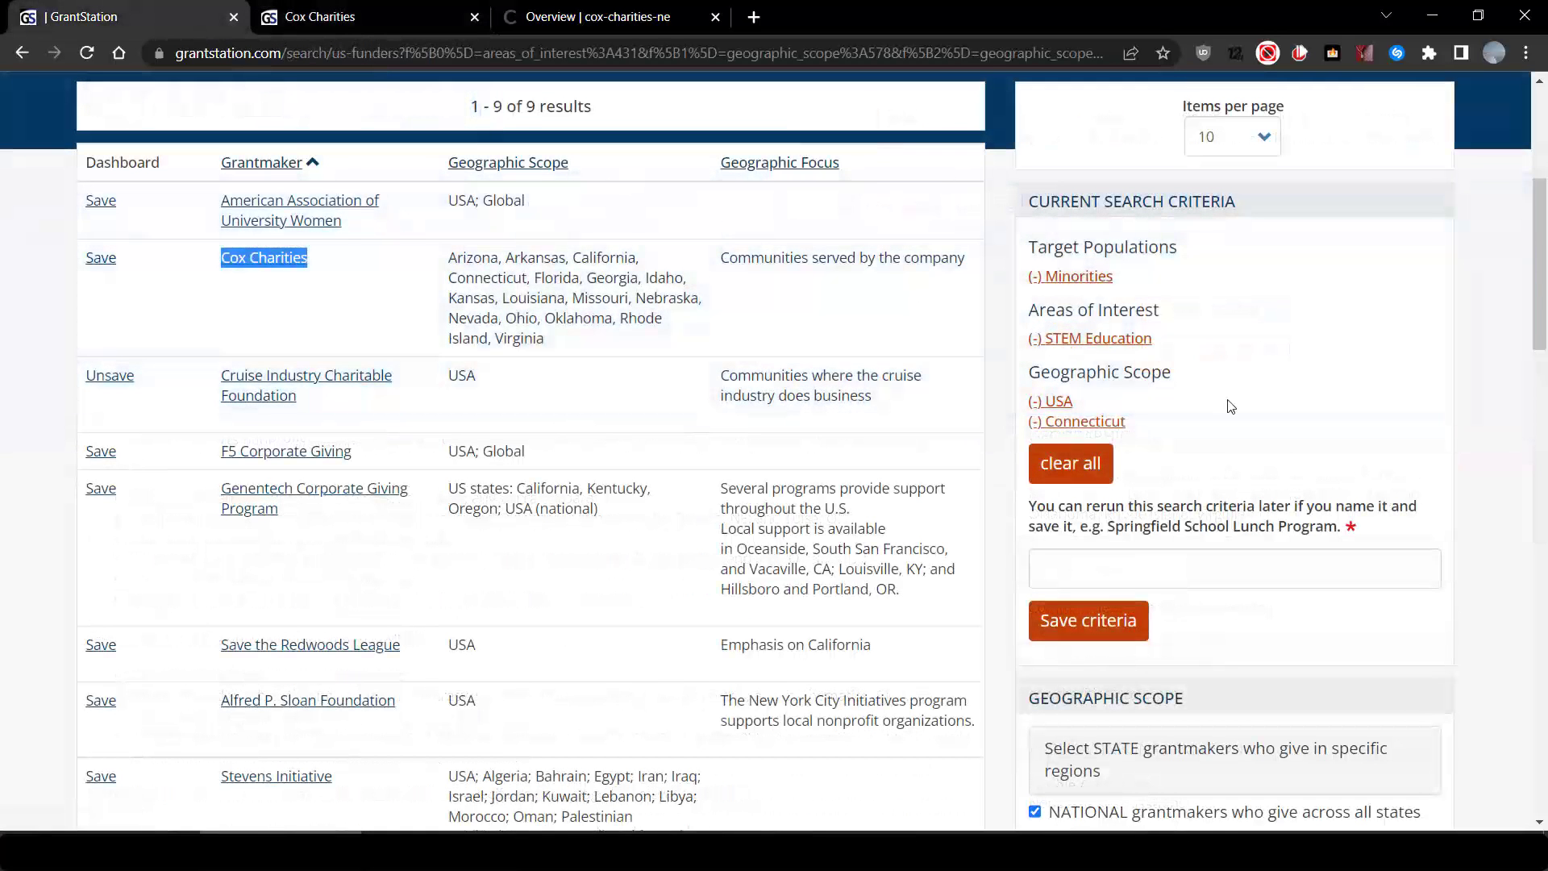
pyautogui.click(1078, 466)
# Set the geographic scope of the new search to Connecticut plus national grantmakers
pyautogui.scroll(-2, 1333, 513)
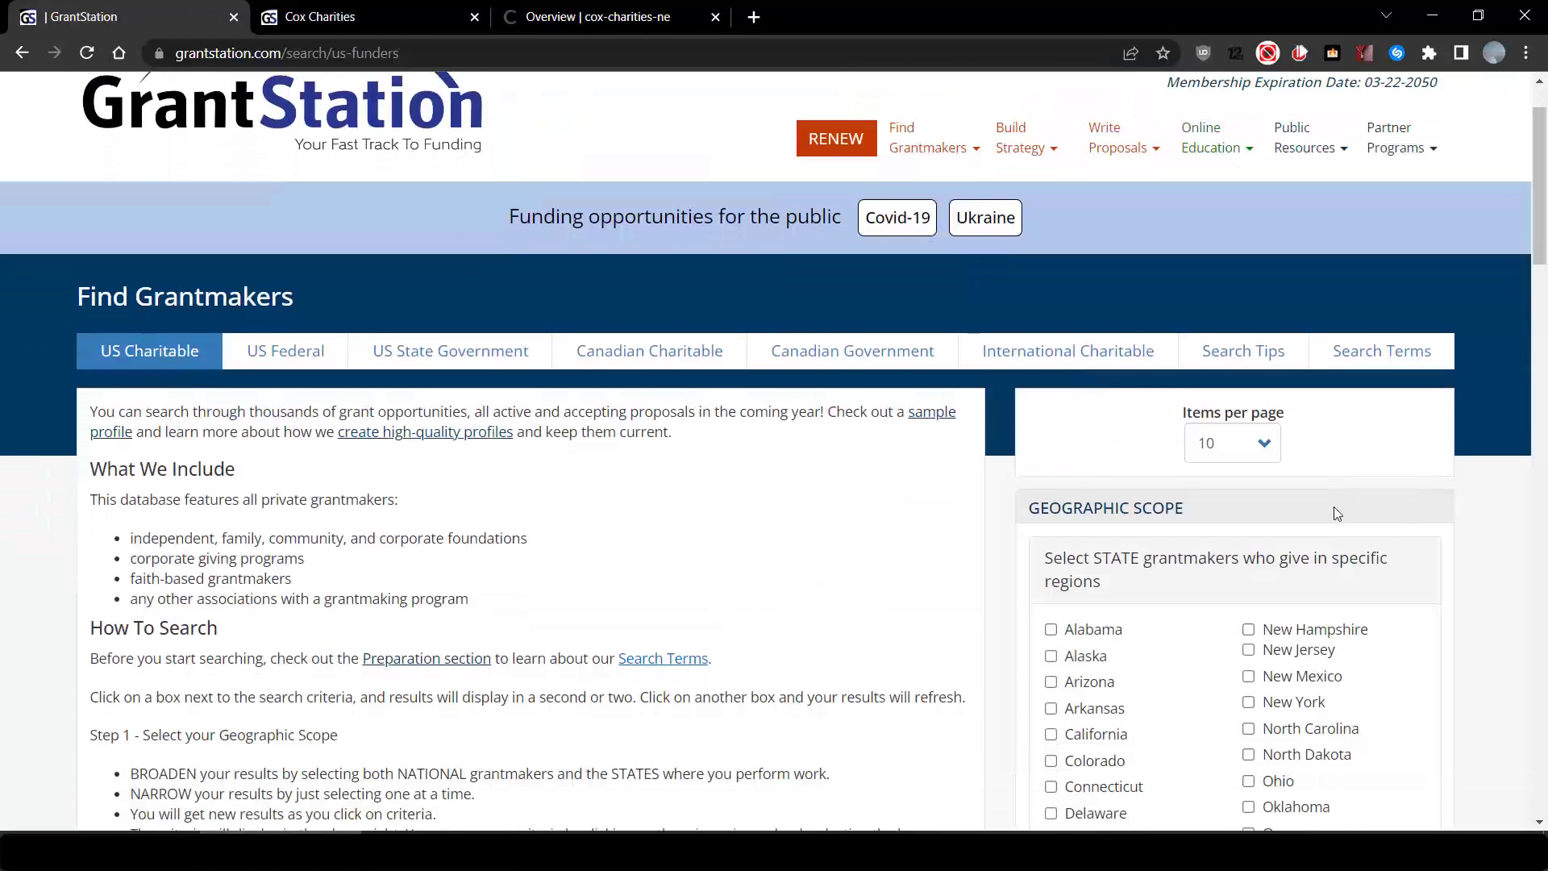
pyautogui.scroll(-2, 1334, 513)
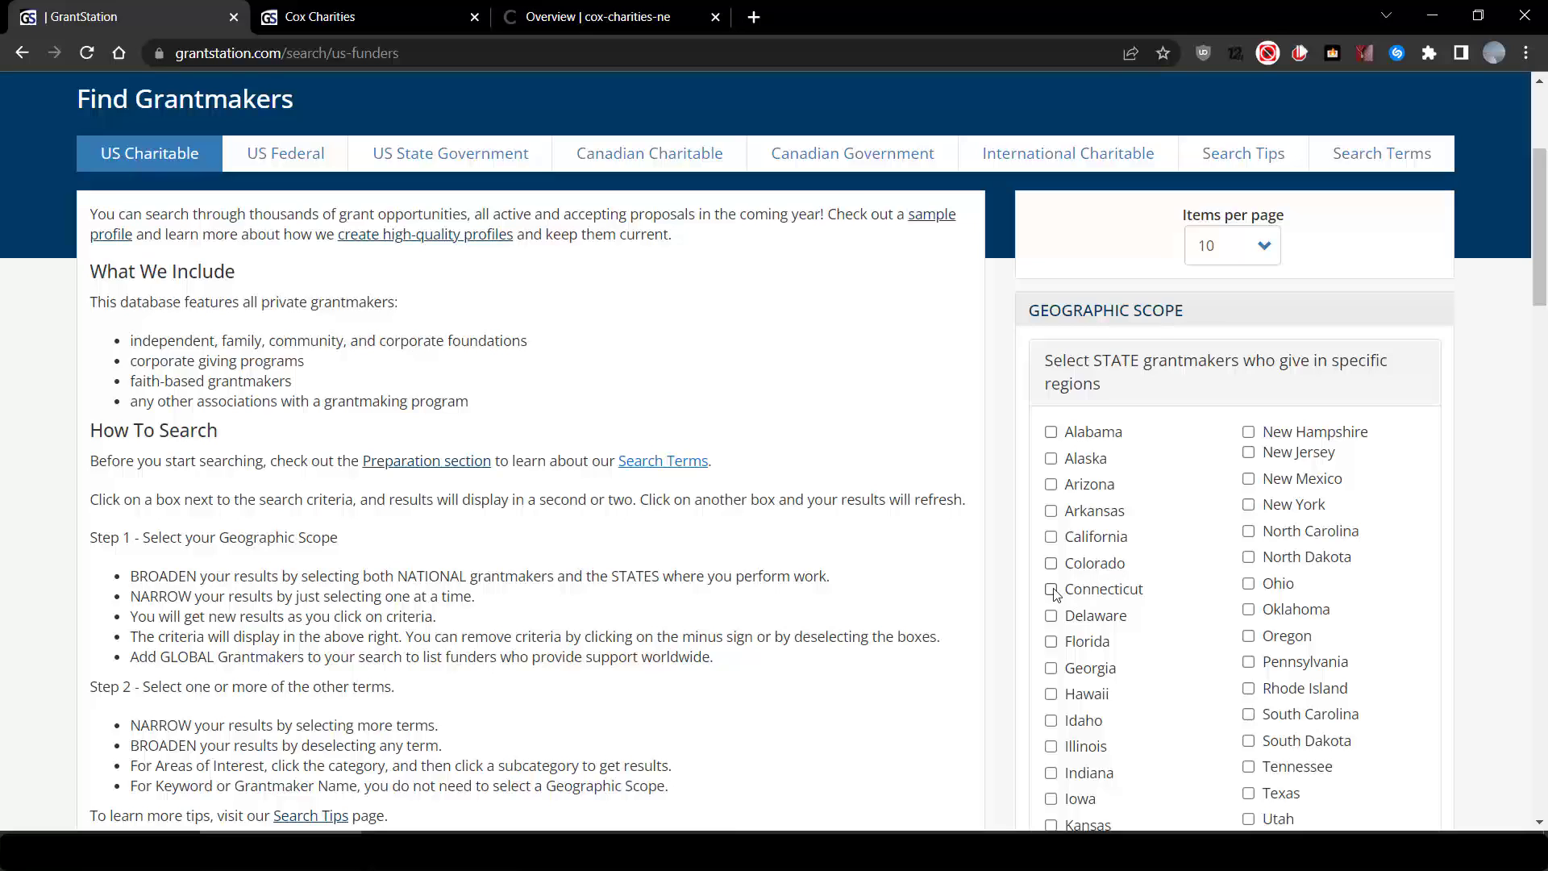
pyautogui.click(1051, 590)
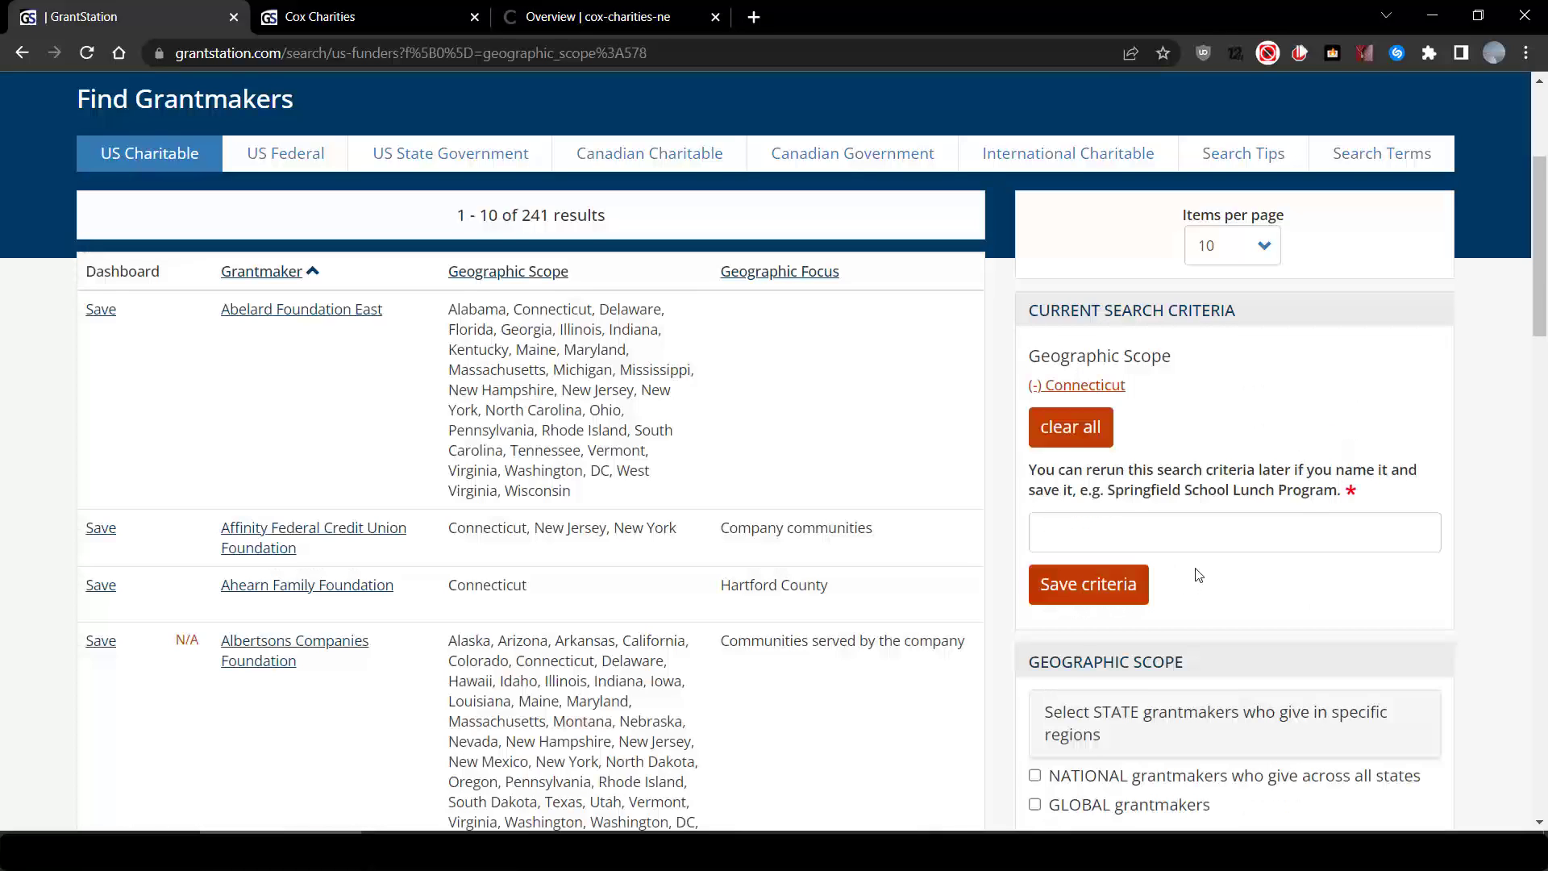
pyautogui.scroll(-2, 1199, 575)
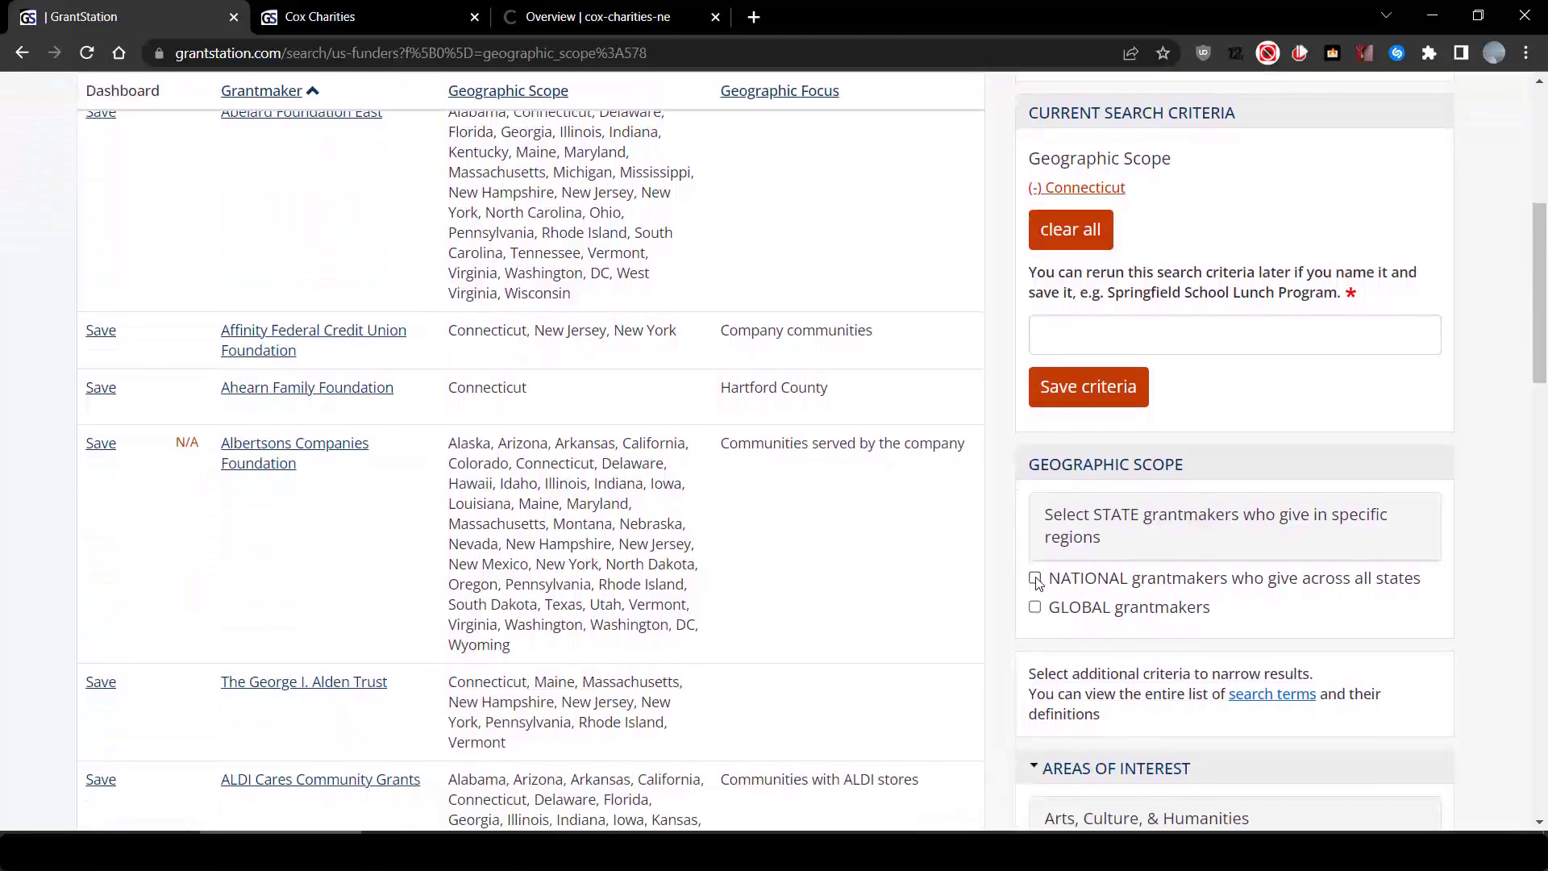
pyautogui.click(1036, 580)
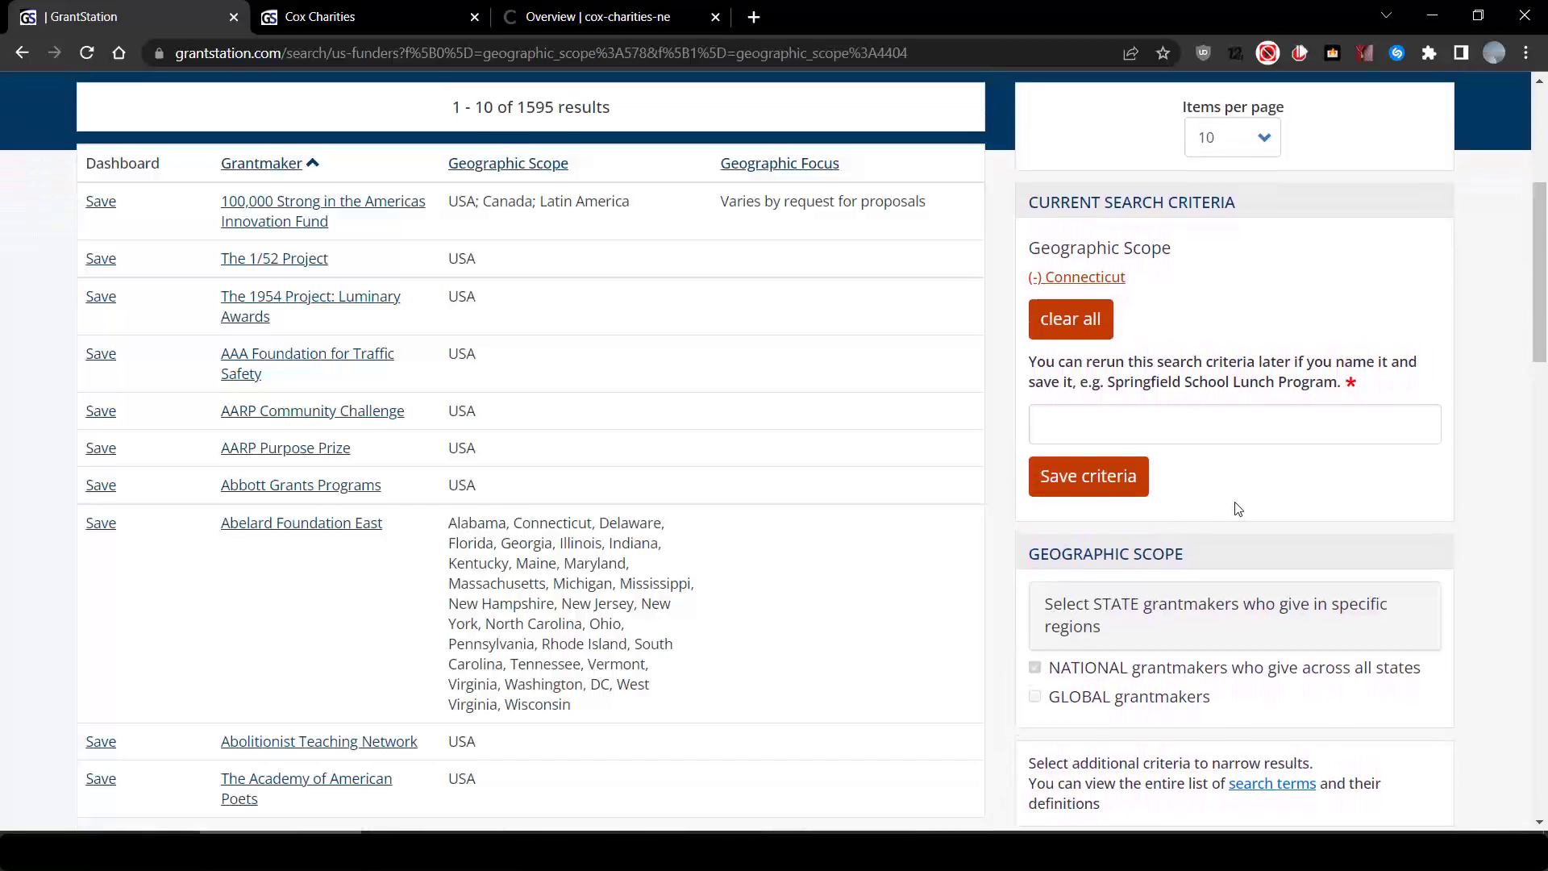
# Filter the new search by the After-School/Out-of-School Programs area of interest within Education
pyautogui.scroll(-5, 1238, 509)
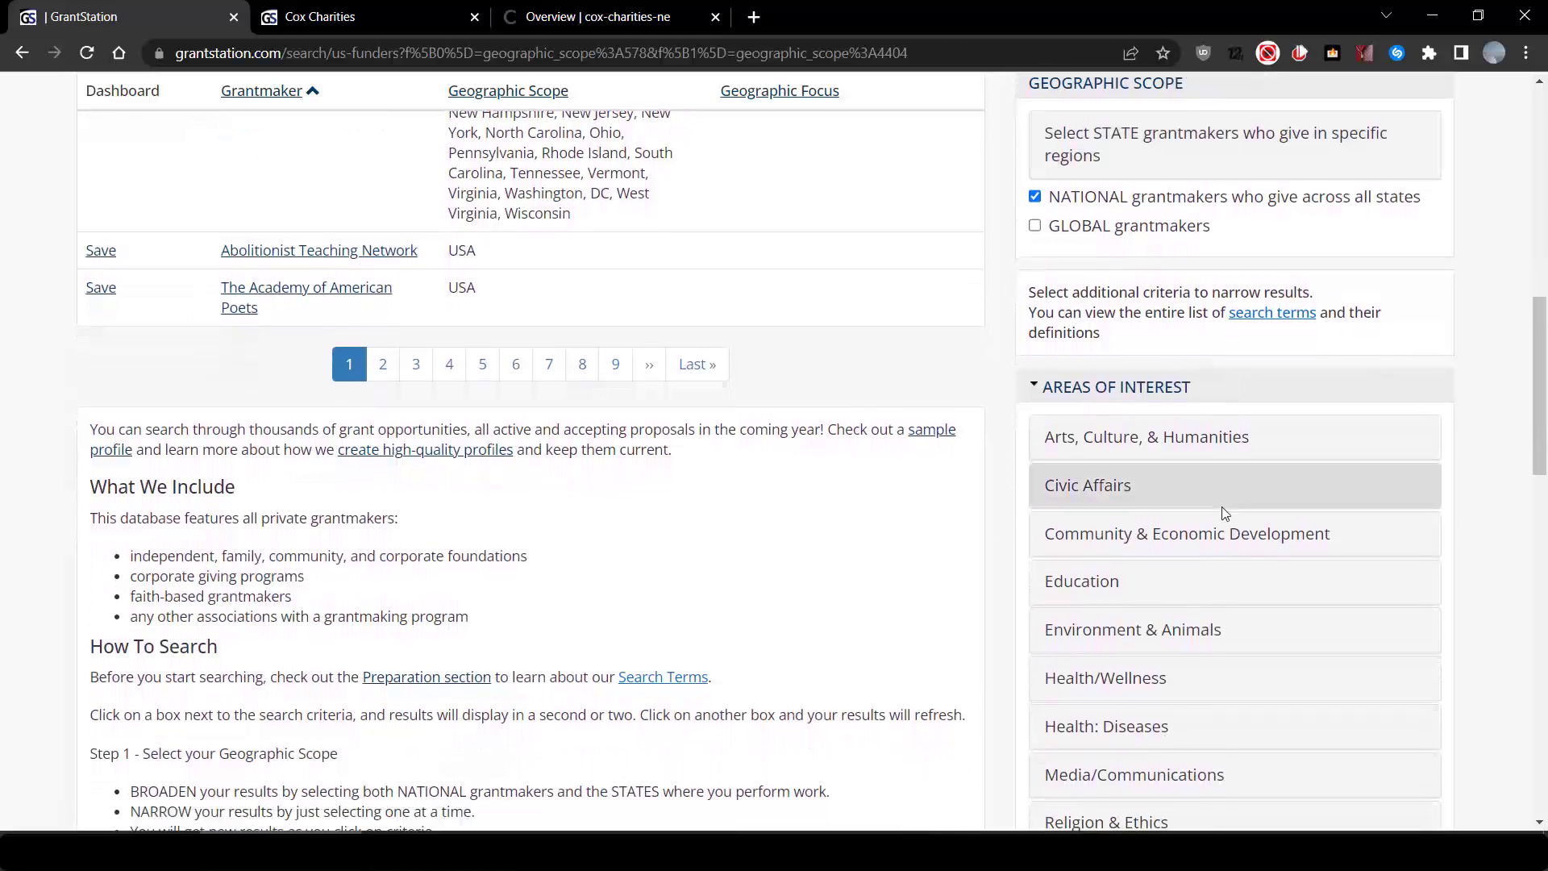
pyautogui.click(1117, 582)
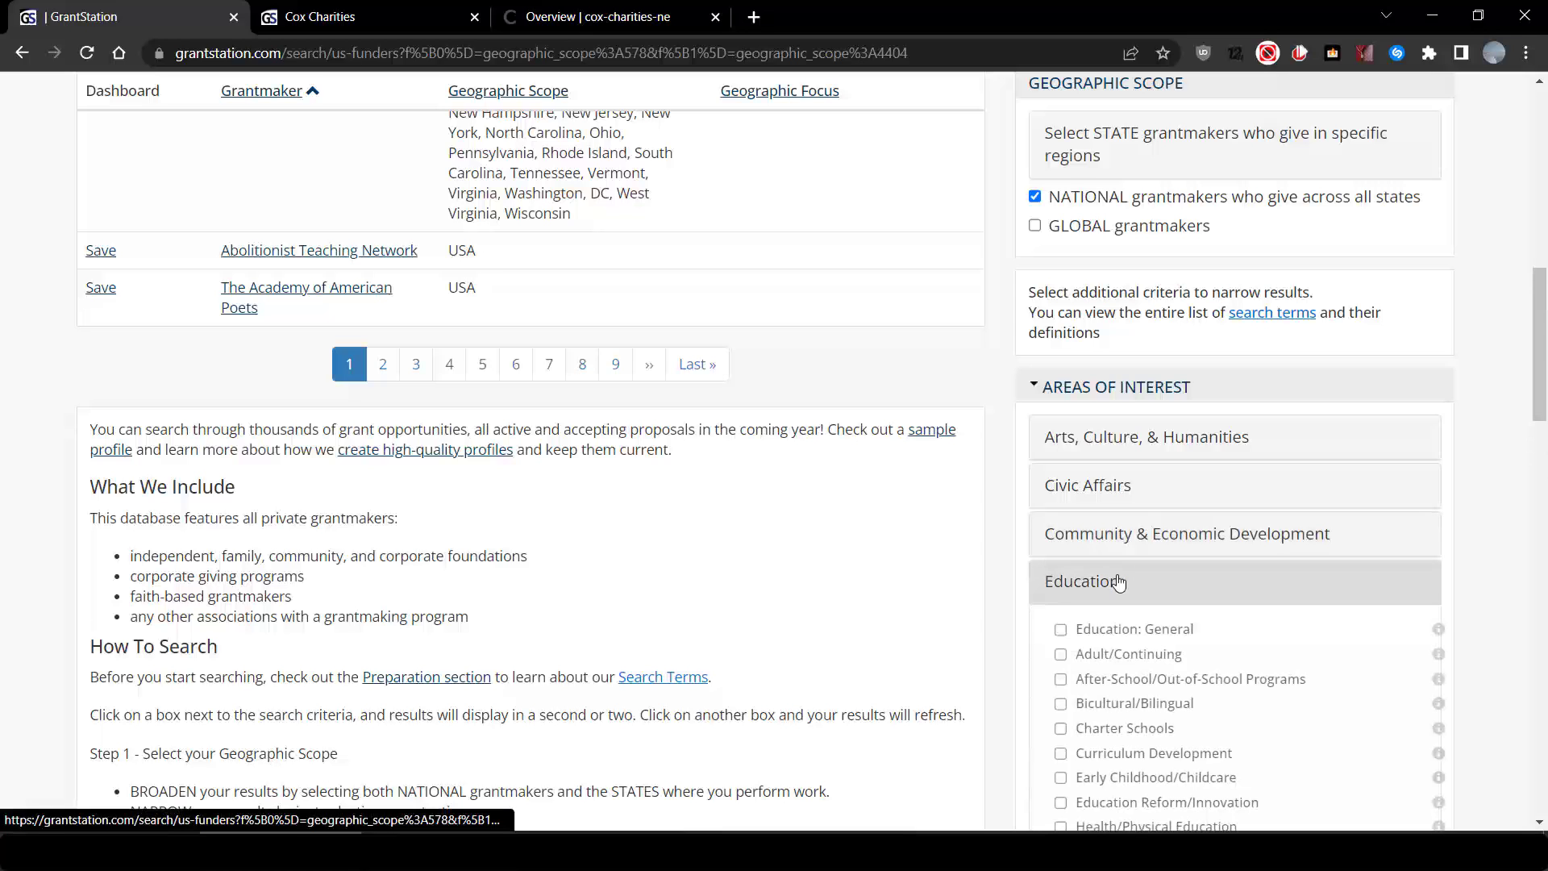
pyautogui.click(1061, 680)
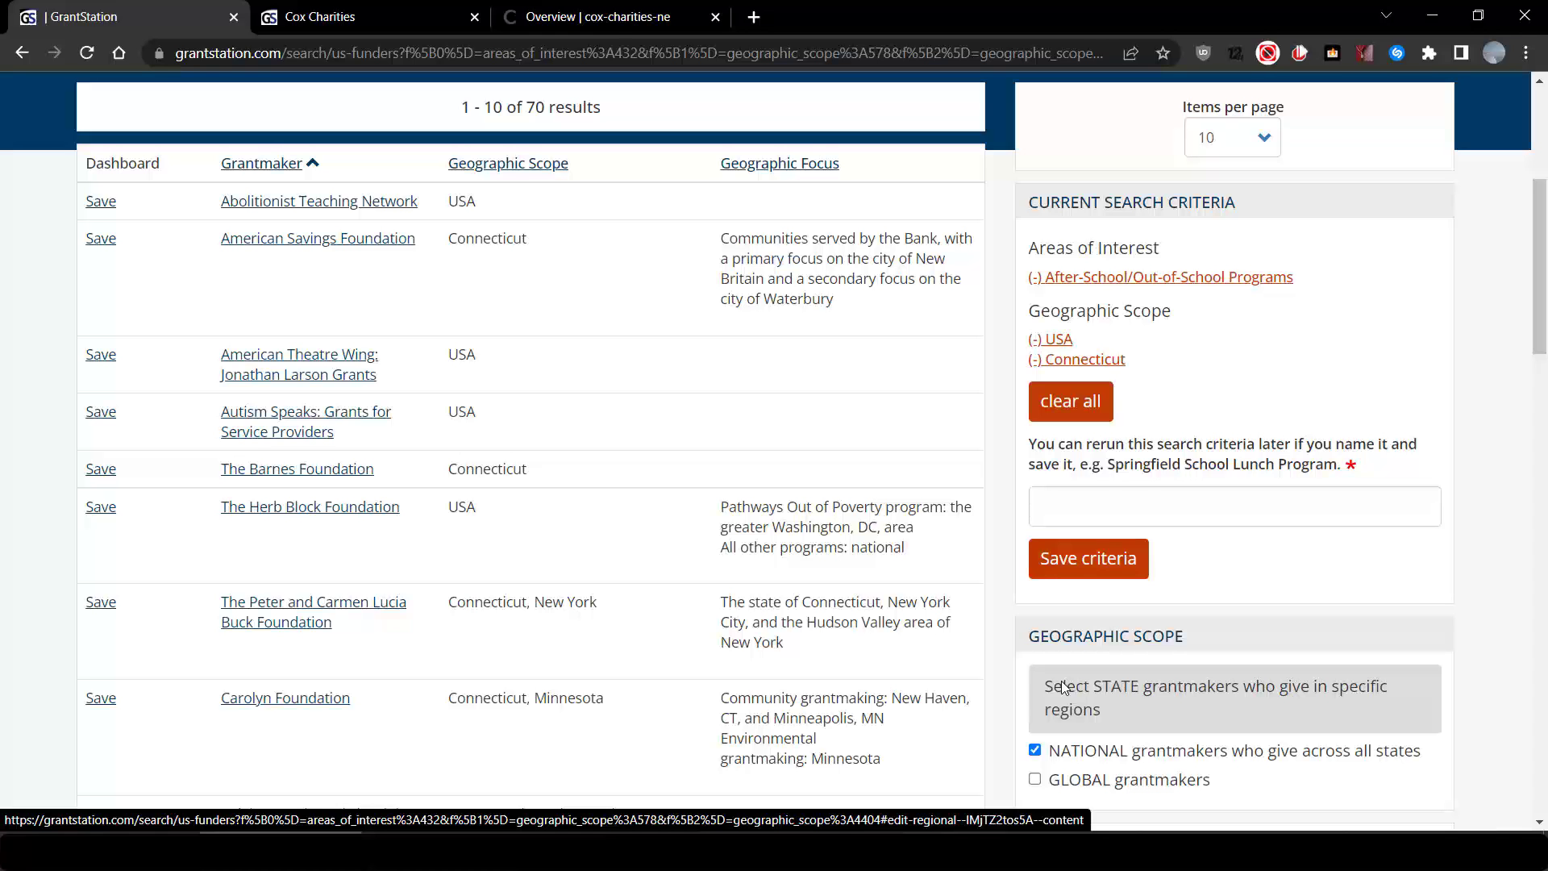
# Narrow the search to the Equipment type of support and remove the USA geographic scope, keeping only Connecticut
pyautogui.scroll(-9, 1062, 686)
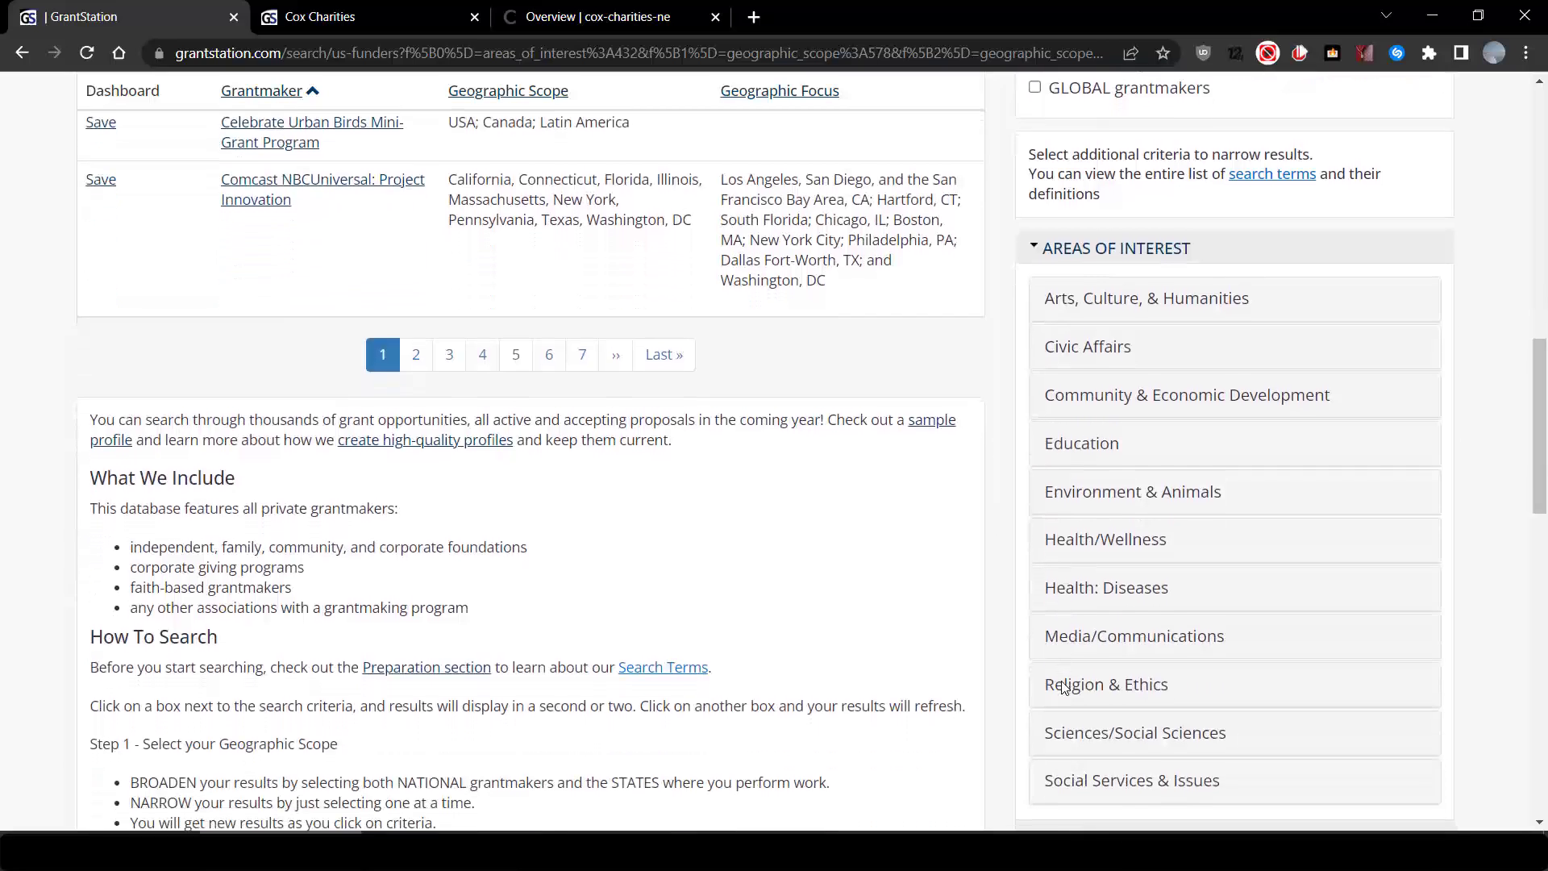
pyautogui.scroll(-5, 1063, 686)
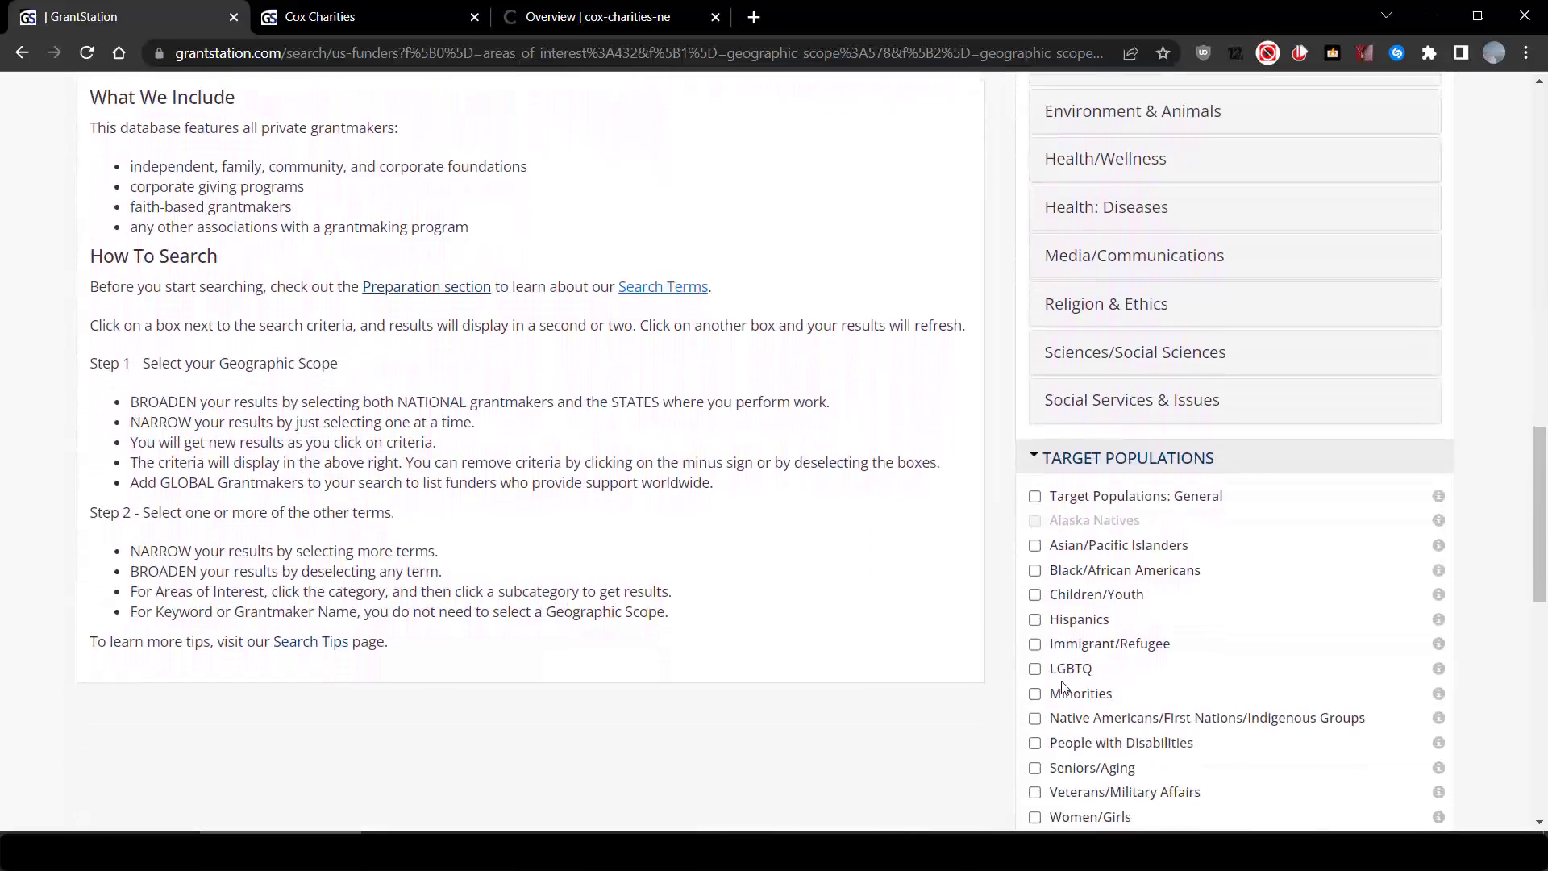
pyautogui.scroll(-4, 1063, 686)
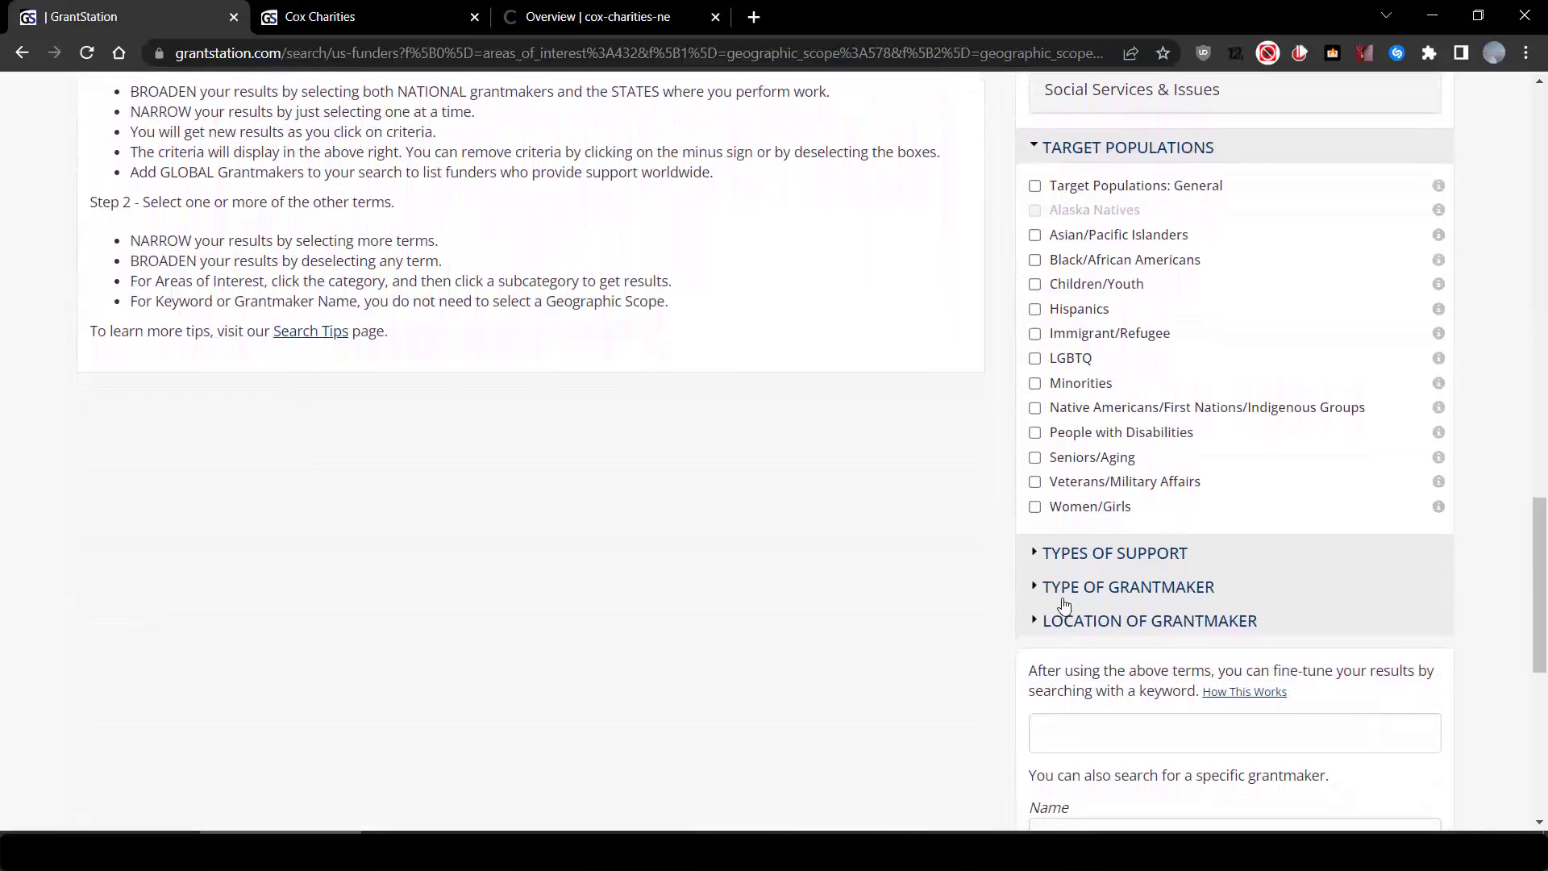
pyautogui.click(1074, 531)
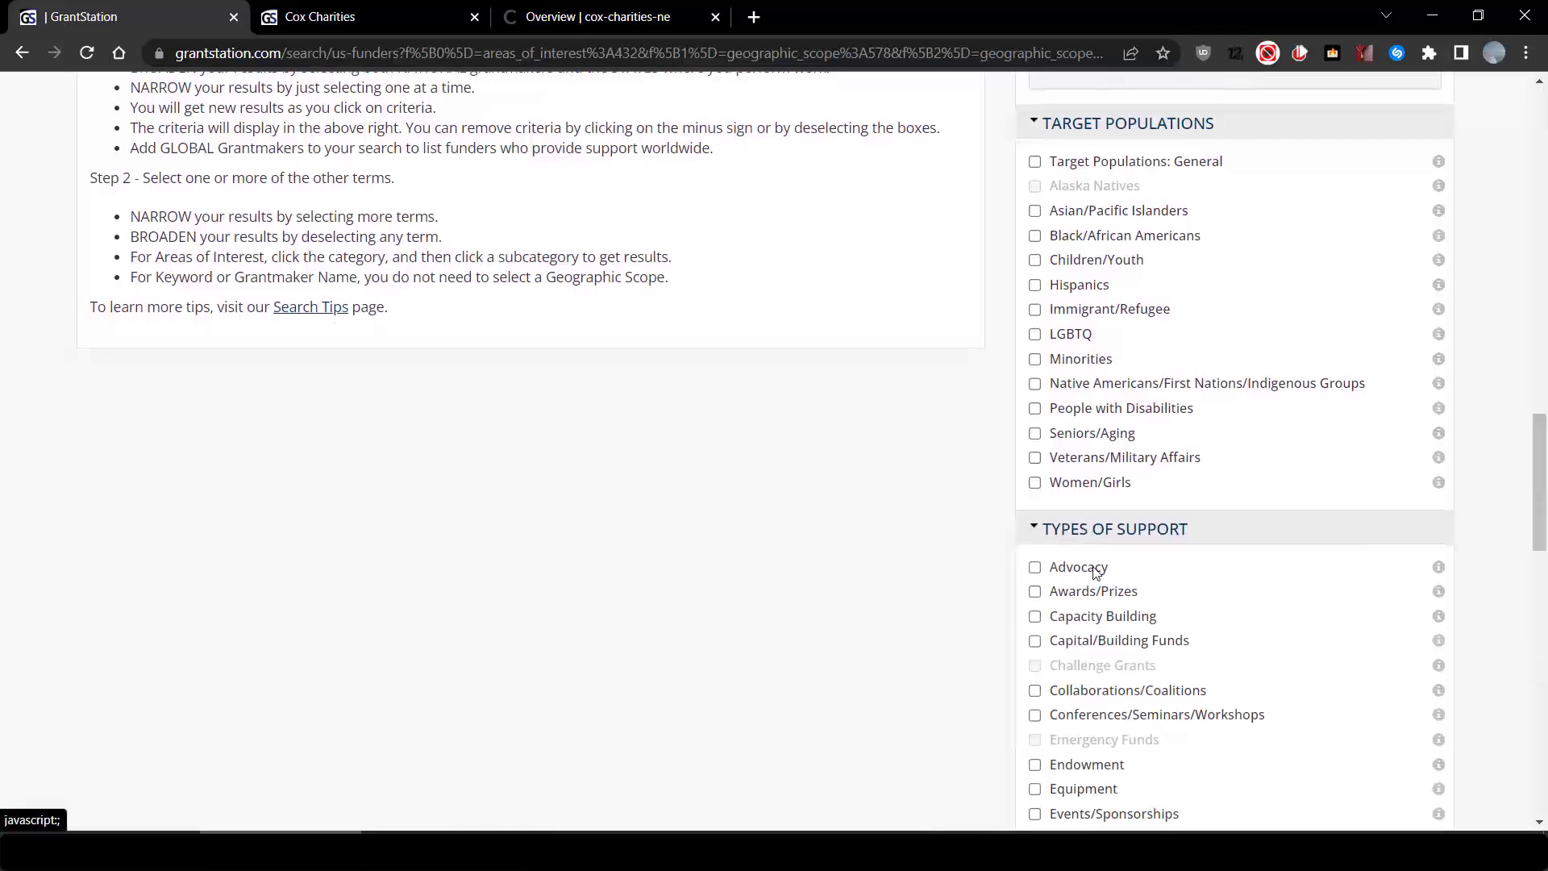
pyautogui.click(1035, 788)
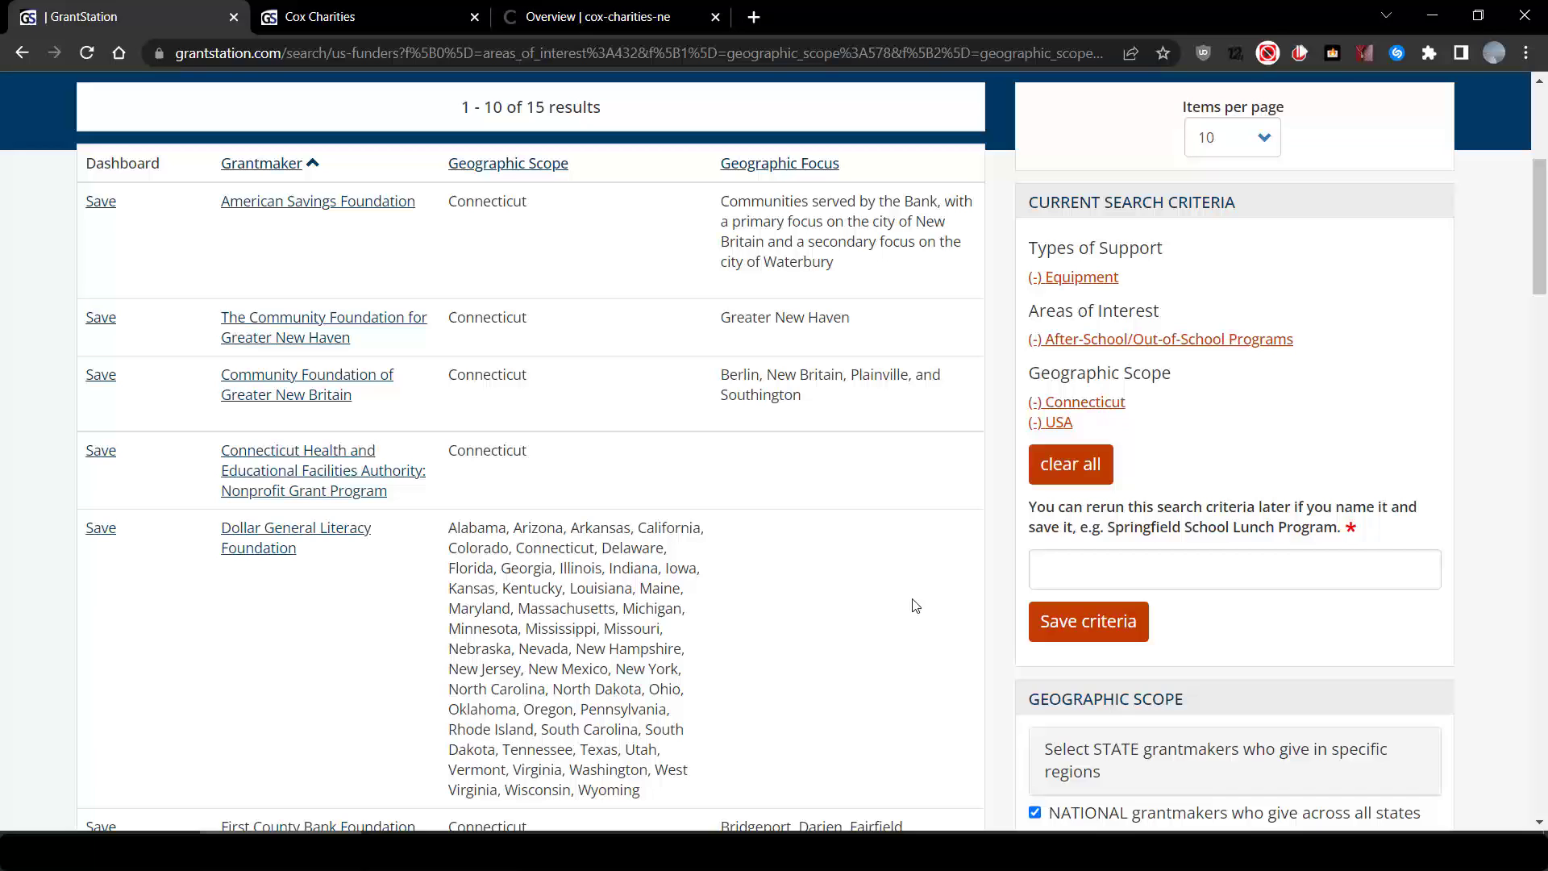
pyautogui.click(1037, 429)
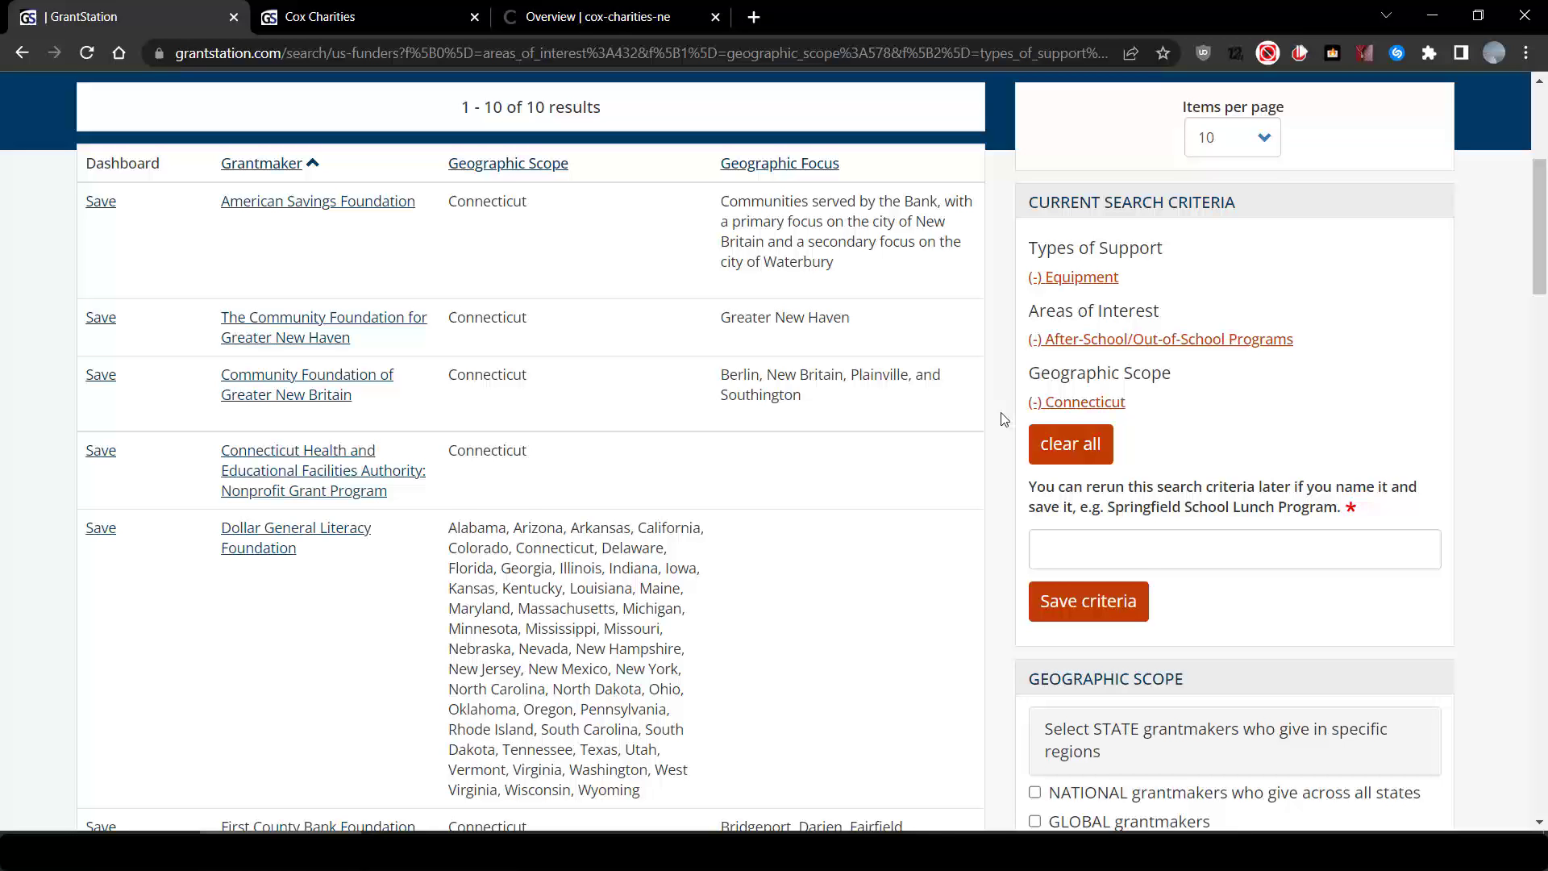
# Open the NewAlliance Foundation profile from the results and review its funding priorities and grant details
pyautogui.scroll(-6, 1004, 419)
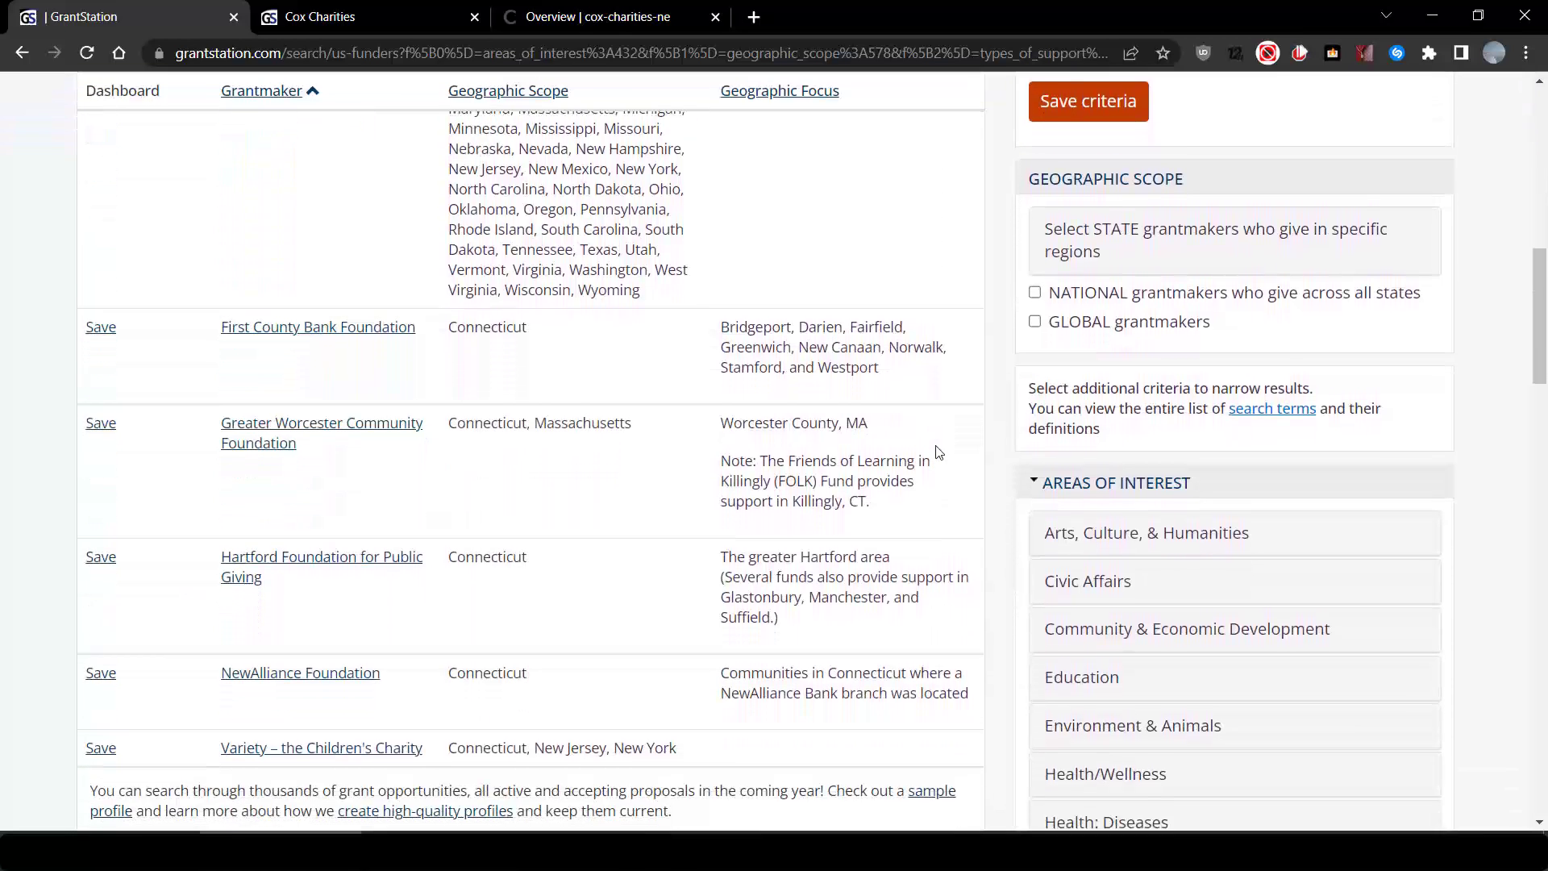
pyautogui.scroll(-1, 937, 451)
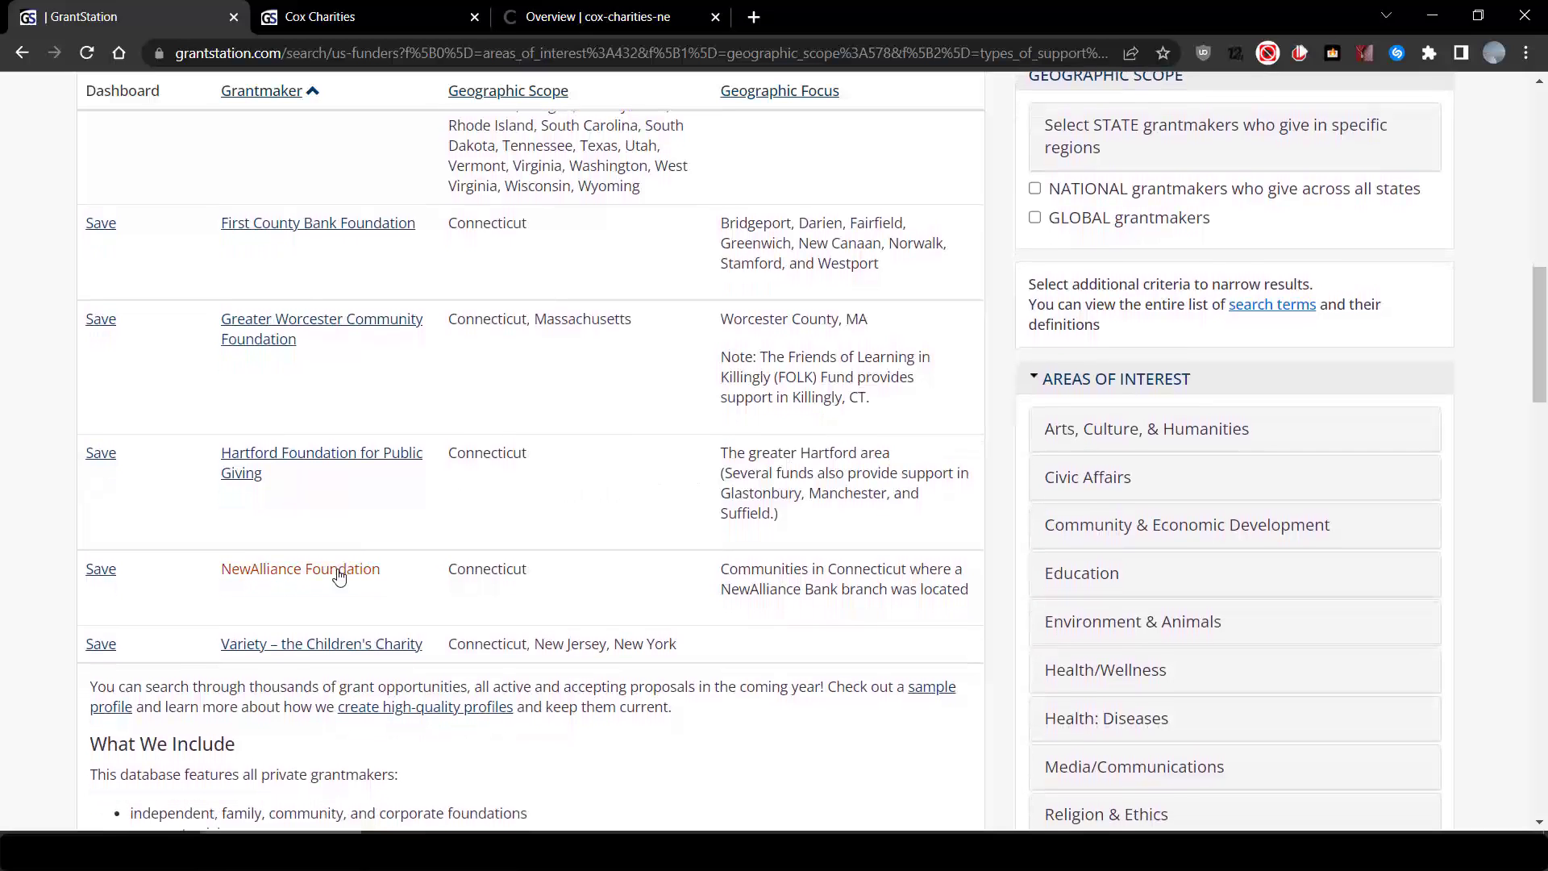
pyautogui.click(338, 571)
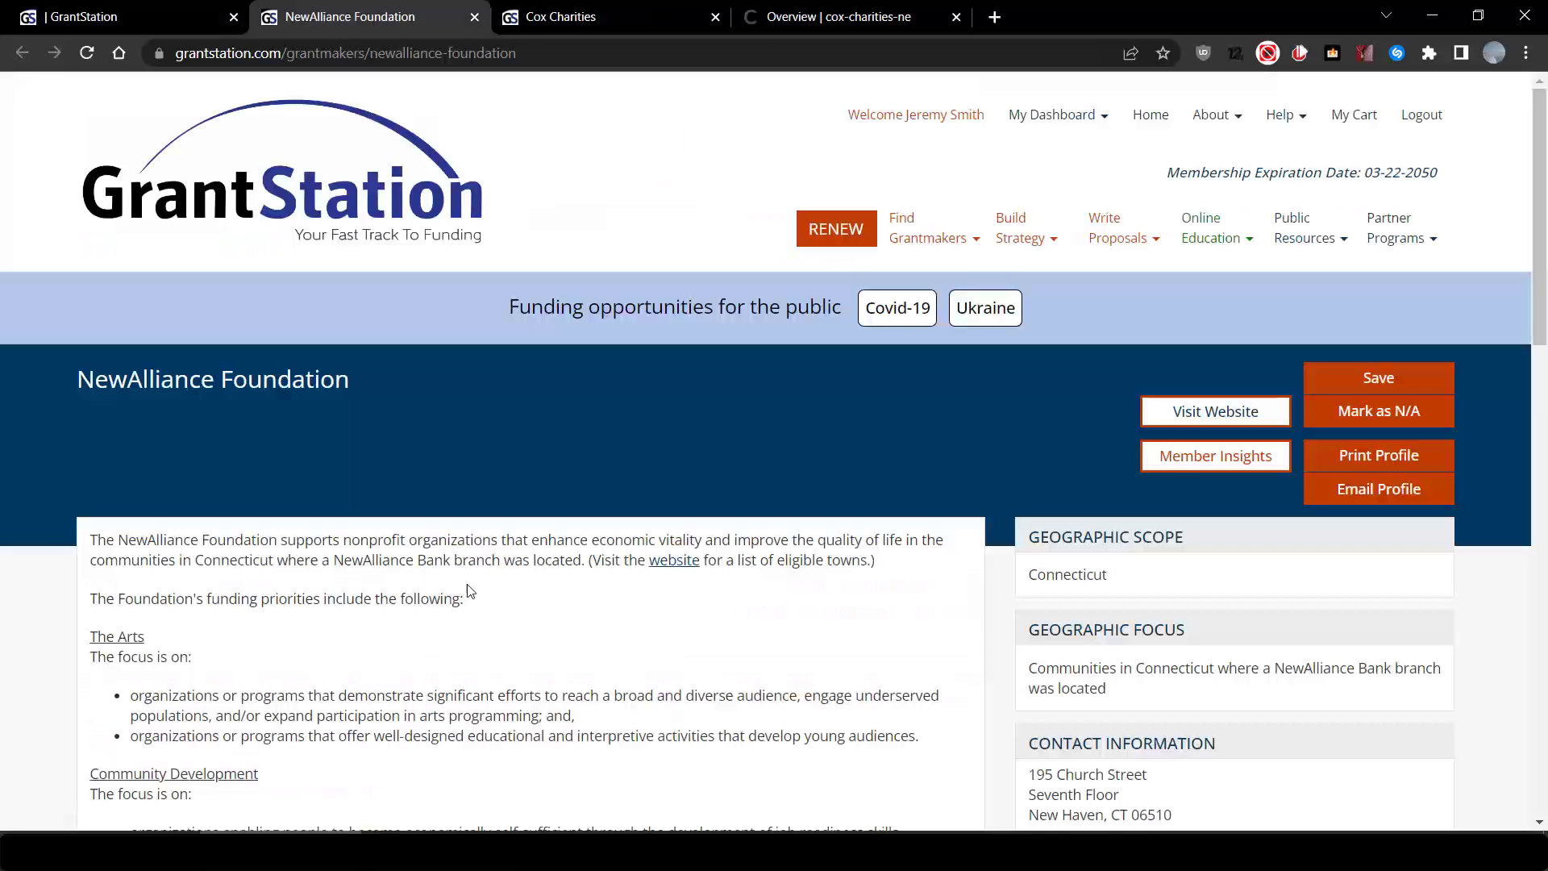
pyautogui.scroll(-2, 476, 591)
pyautogui.scroll(-4, 476, 591)
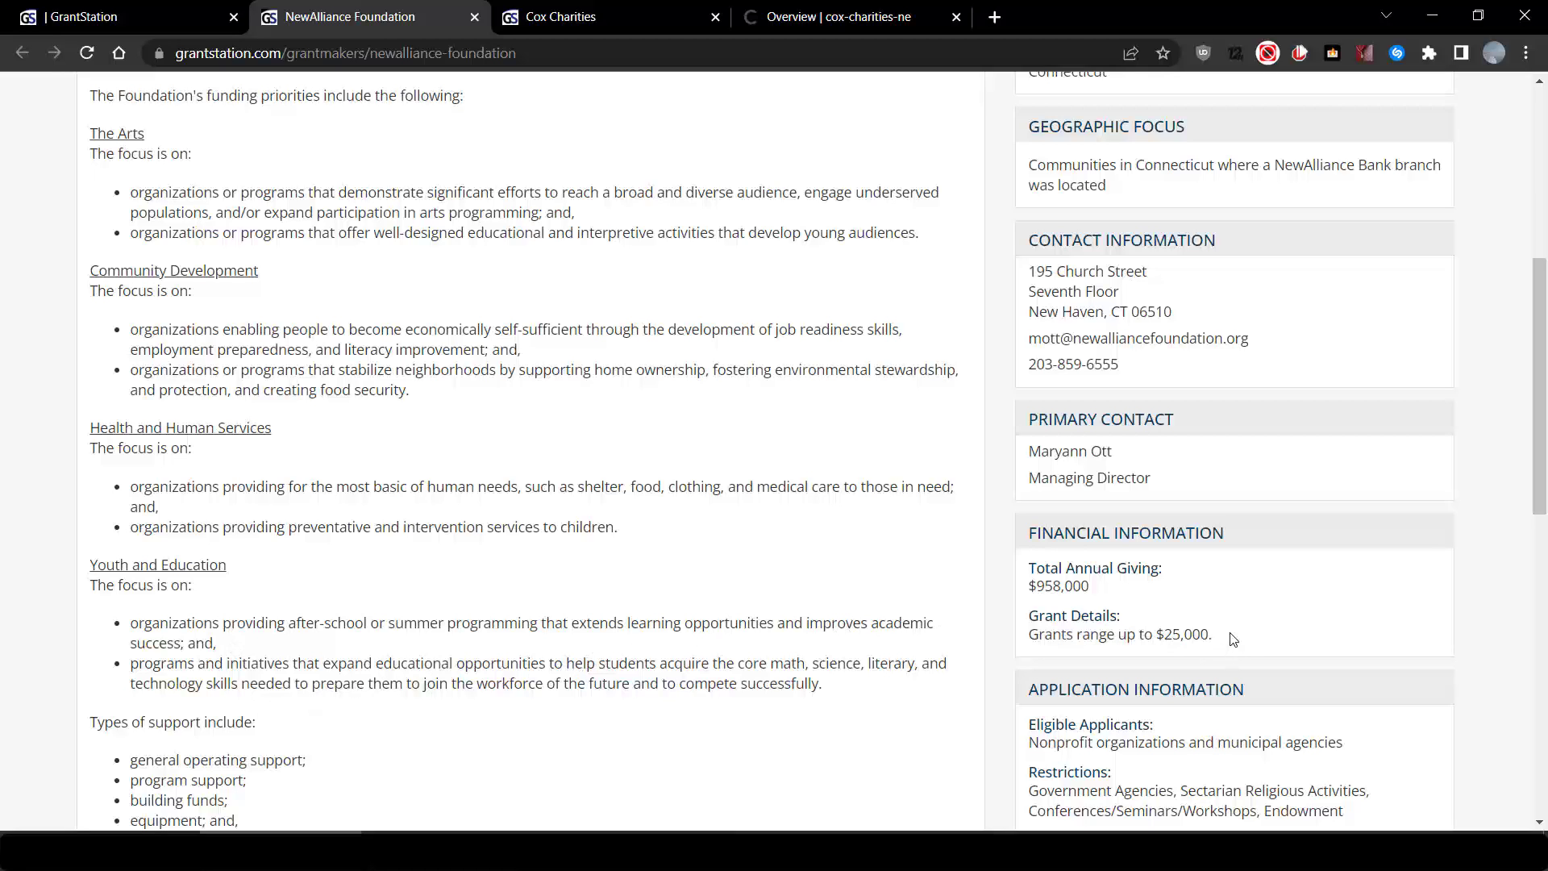
pyautogui.moveTo(1232, 638); pyautogui.dragTo(1031, 639)
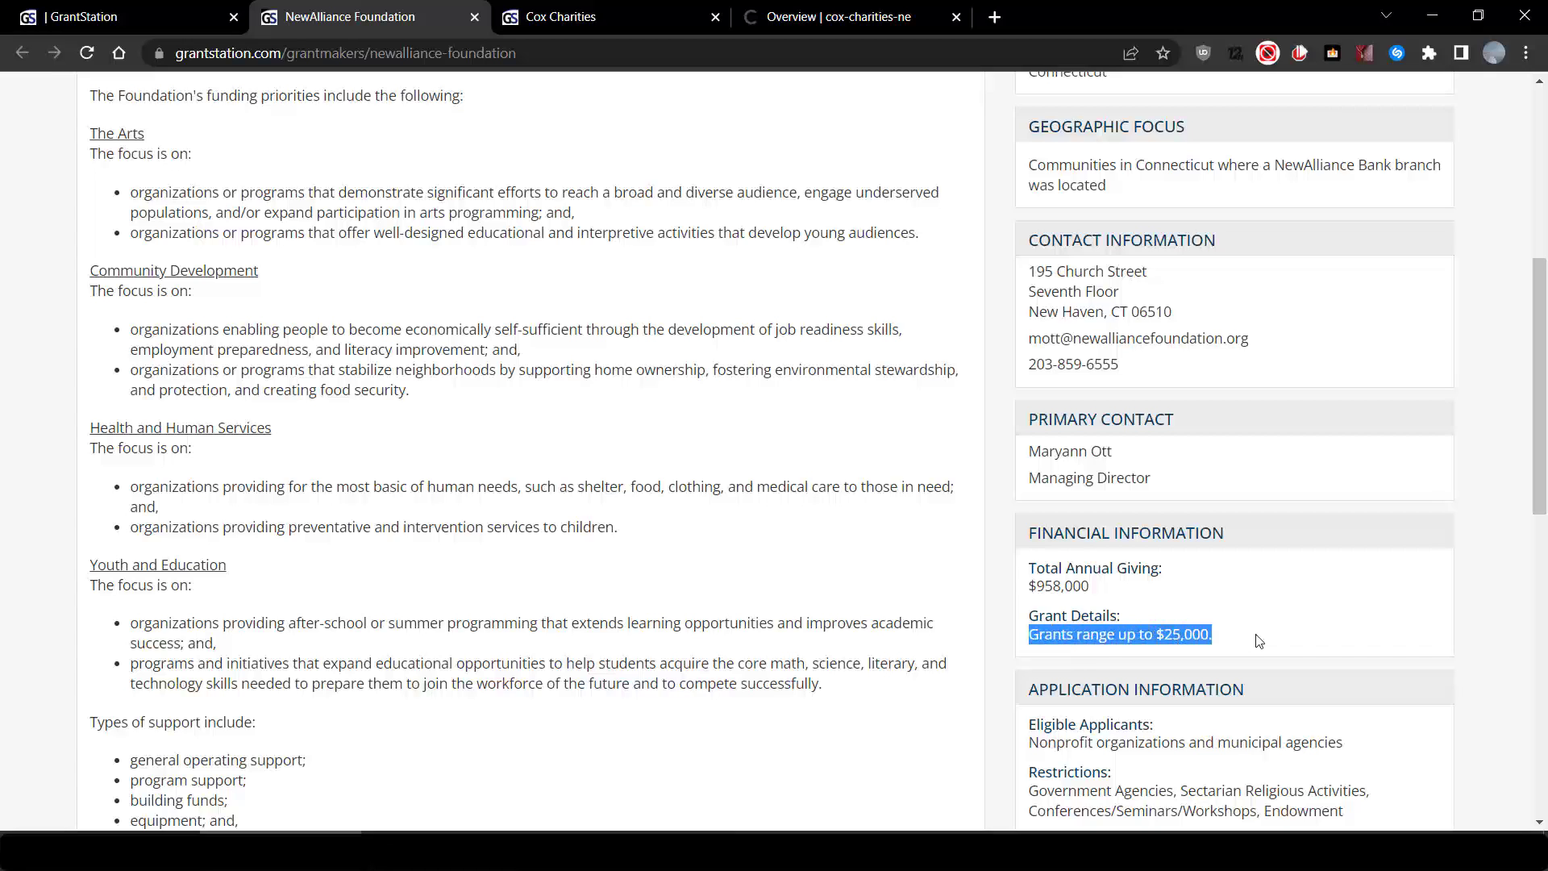
# Open the foundation's 2020 Annual Report through the annual report link in the profile's grantmaker information
pyautogui.scroll(-5, 1260, 641)
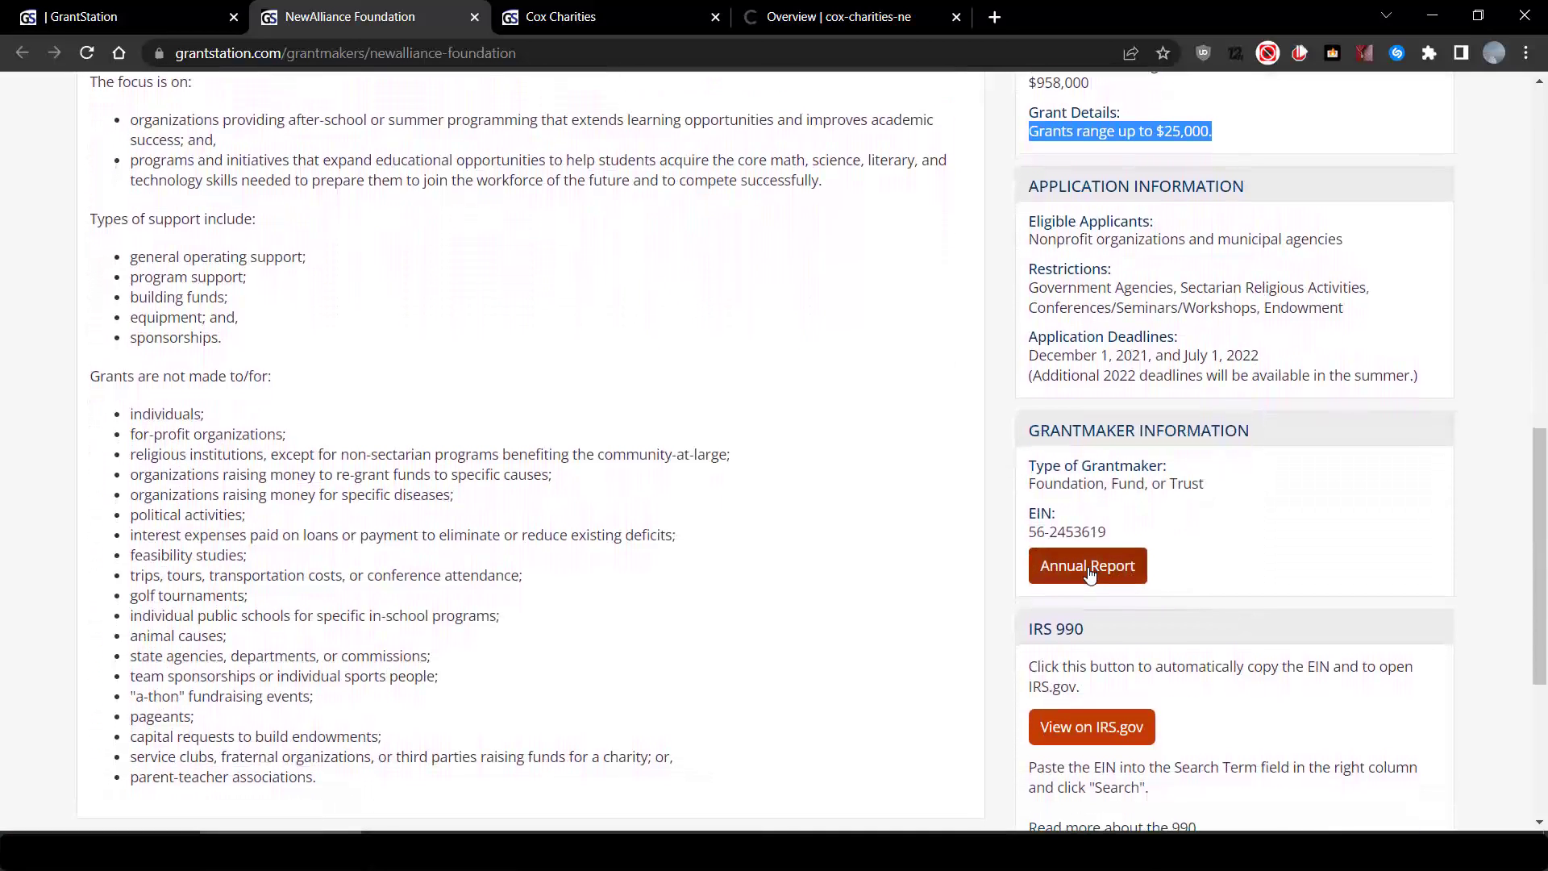
pyautogui.click(1088, 566)
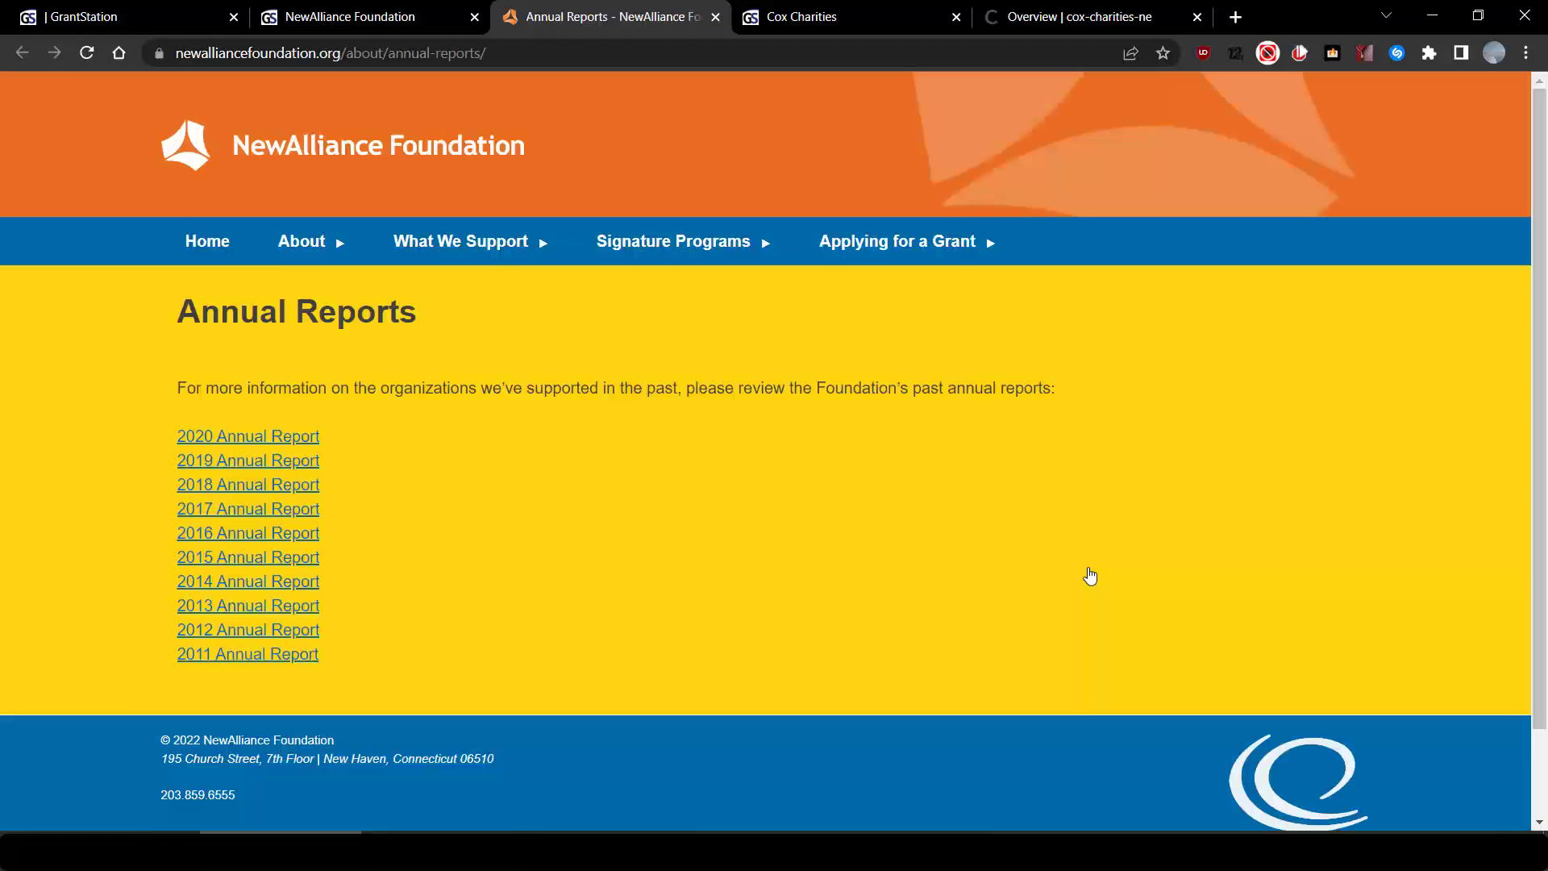
pyautogui.click(283, 437)
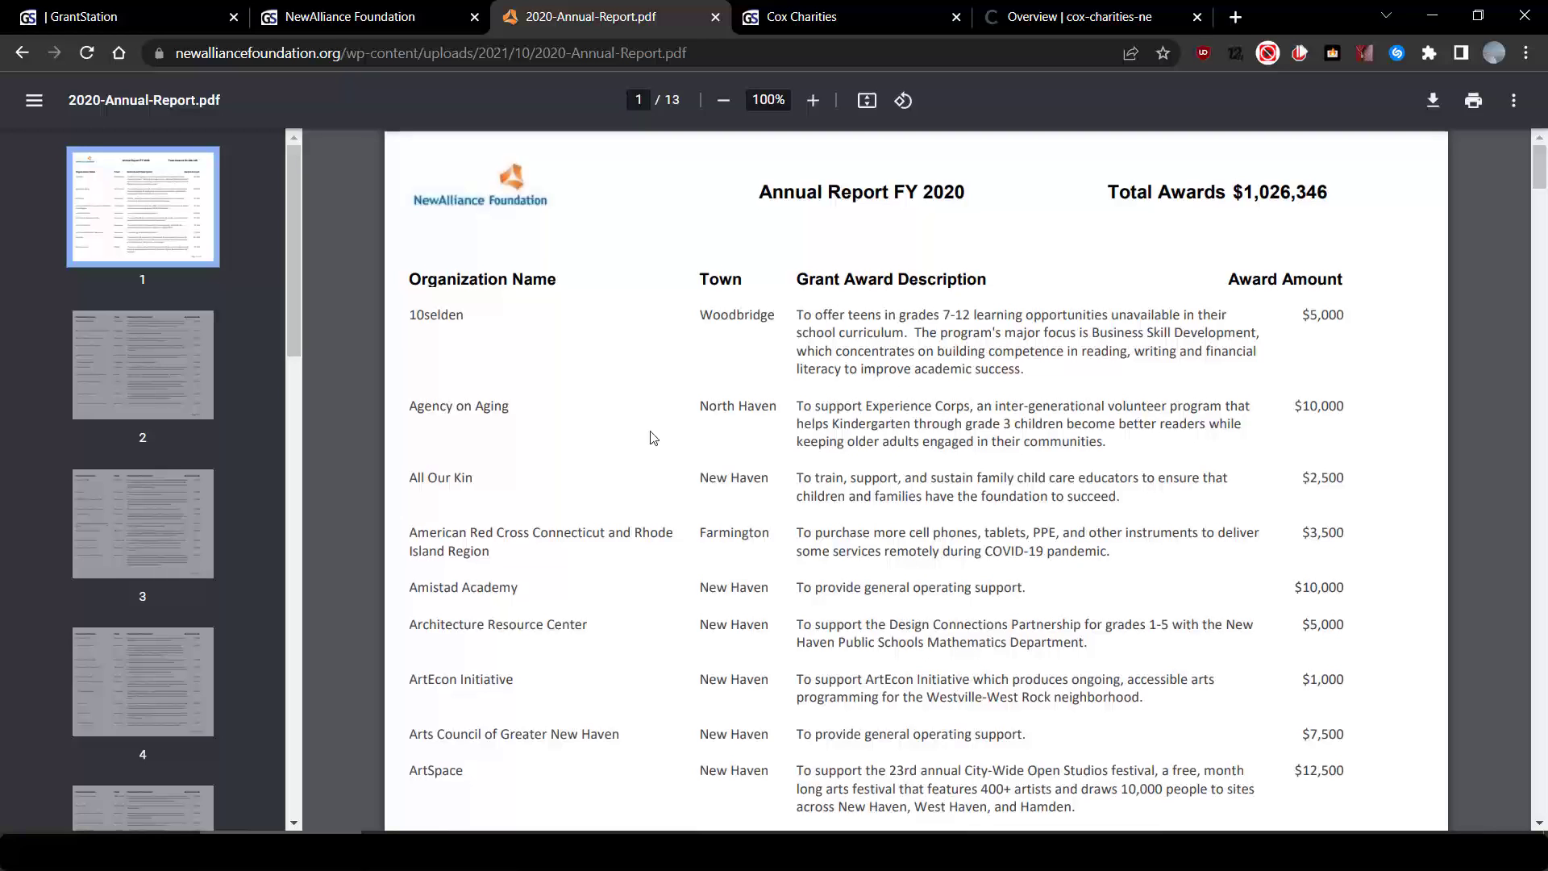
# Return to the NewAlliance Foundation profile on GrantStation and save the grantmaker to the dashboard
pyautogui.click(390, 18)
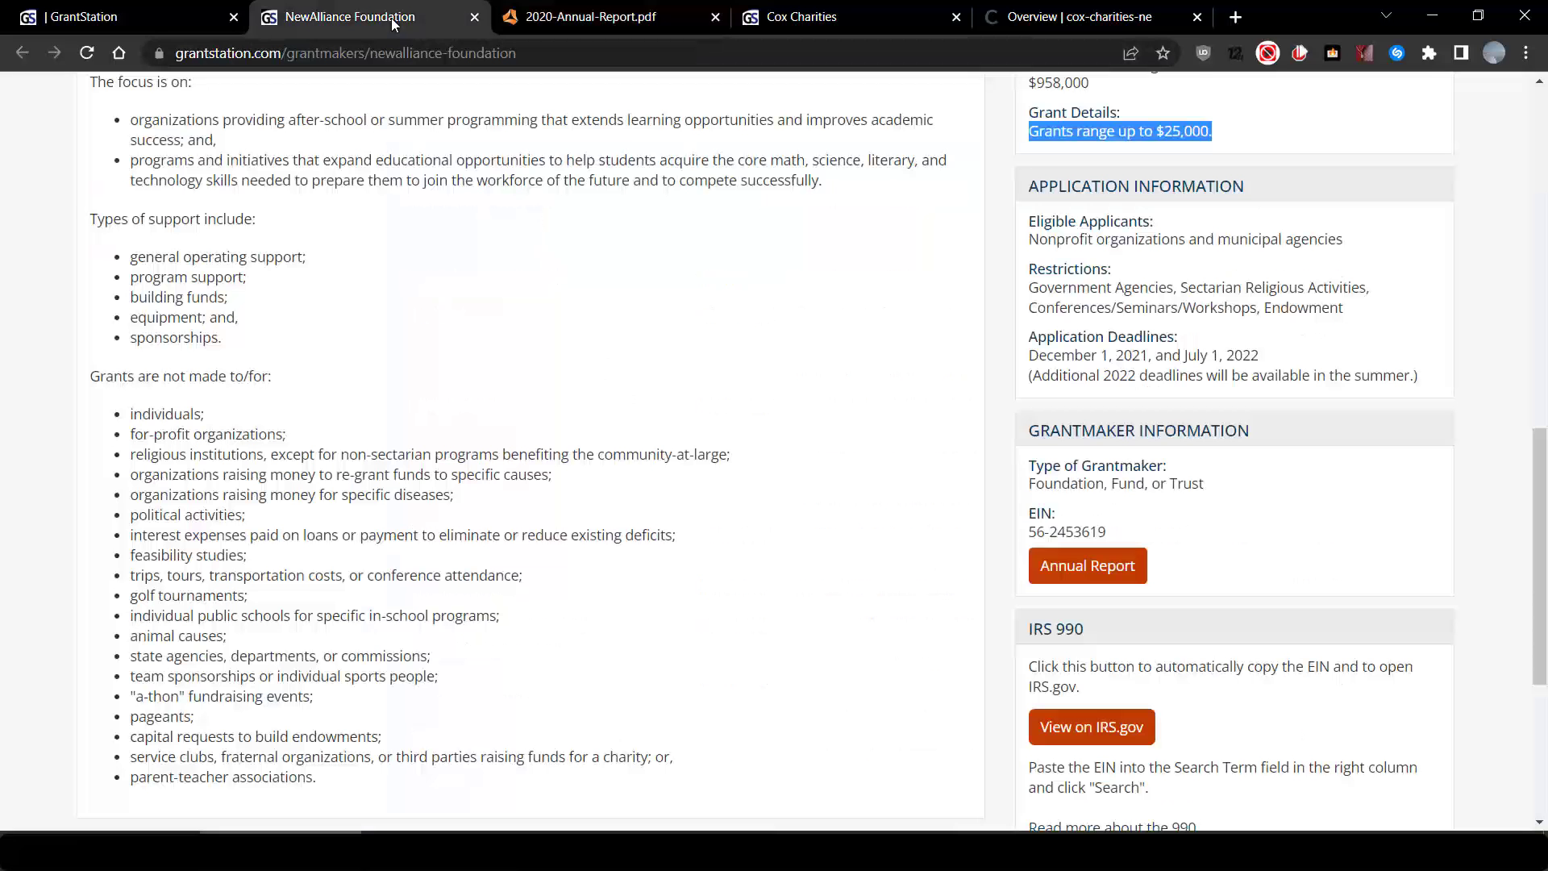
pyautogui.scroll(10, 1078, 410)
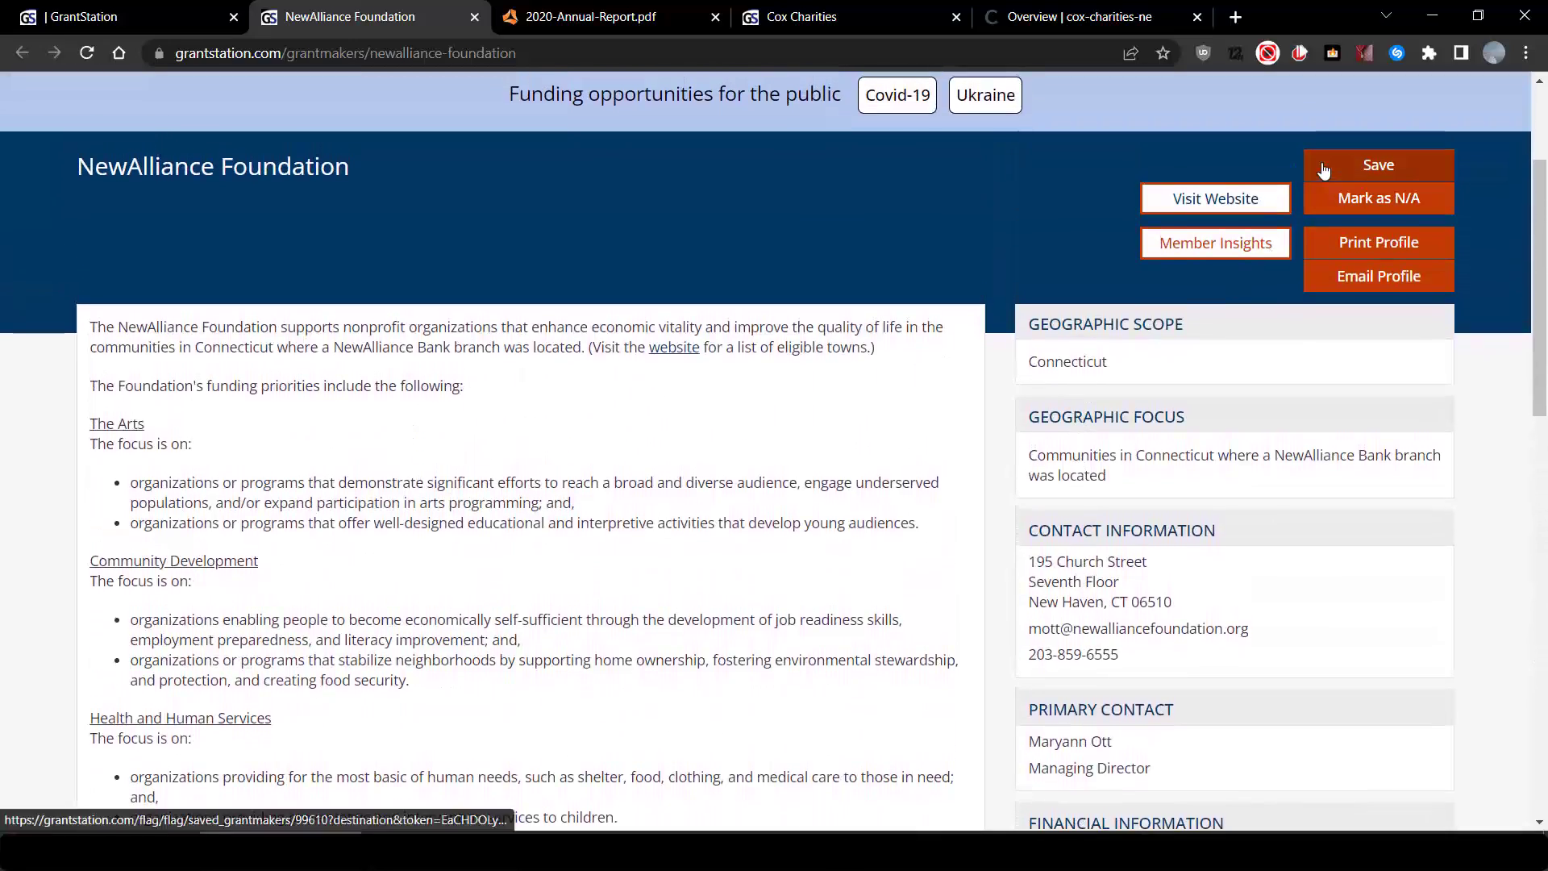
pyautogui.click(1323, 167)
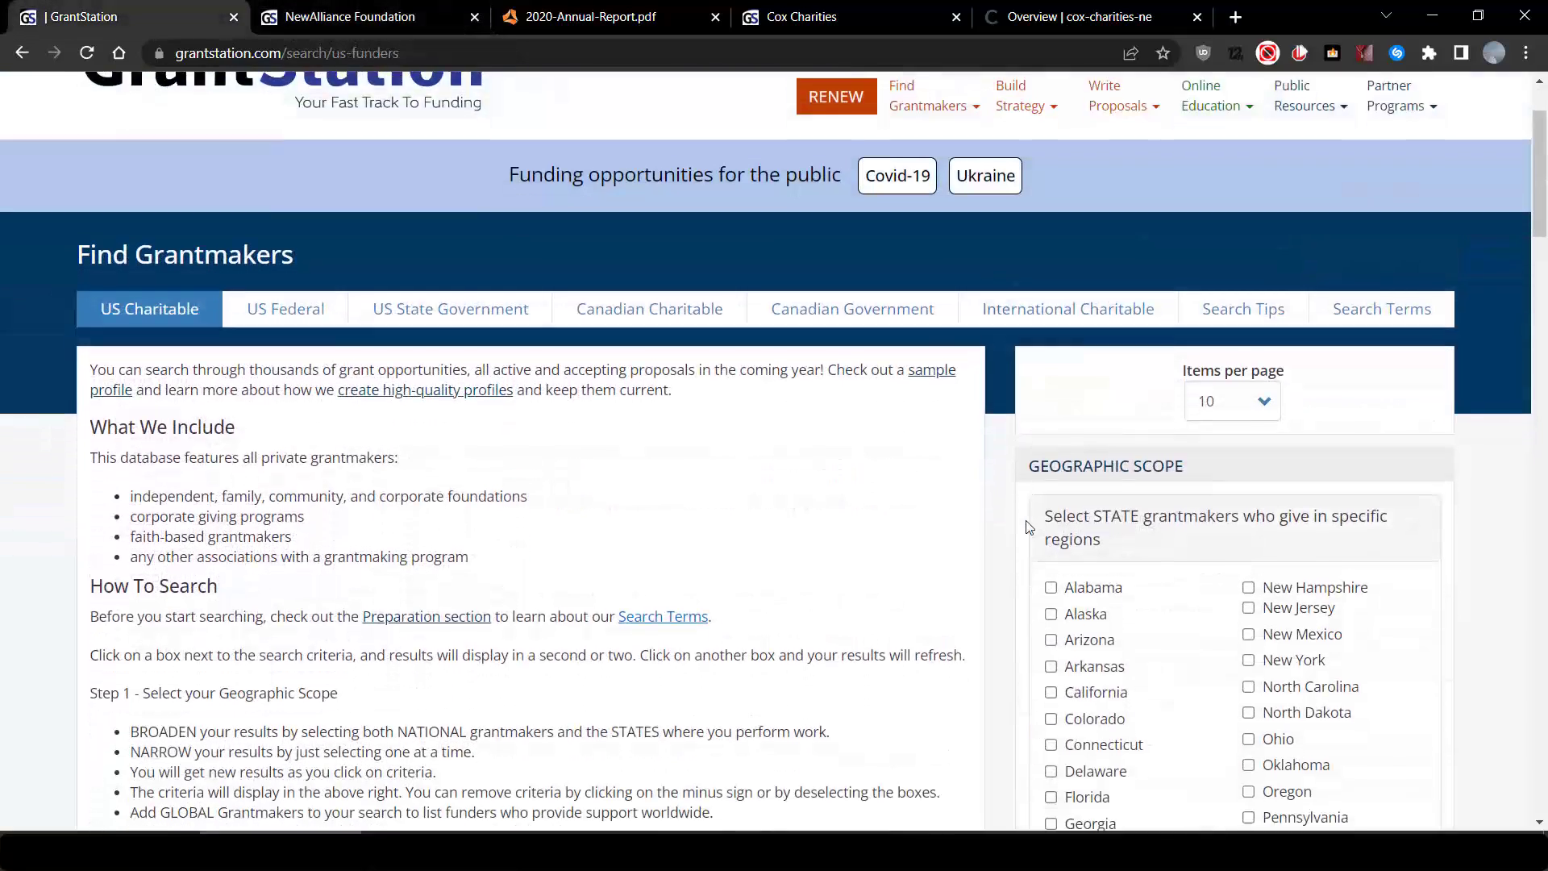
# Search for Connecticut grantmakers with the At-Risk Youth area of interest within Social Services & Issues
pyautogui.scroll(-1, 1028, 527)
pyautogui.click(1052, 678)
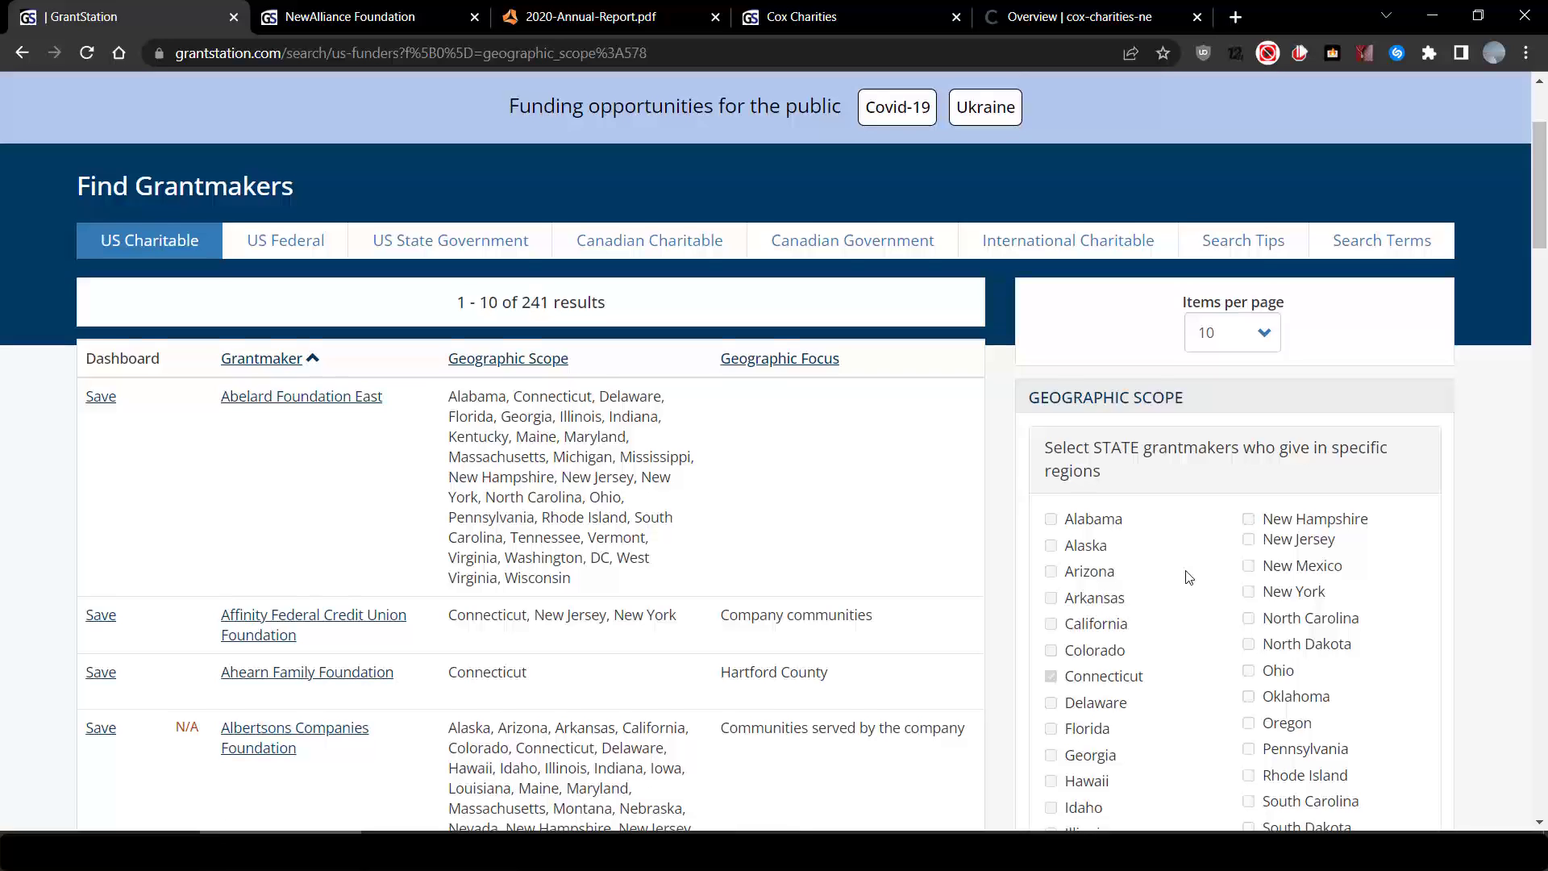
pyautogui.scroll(-2, 1186, 572)
pyautogui.scroll(-6, 1186, 570)
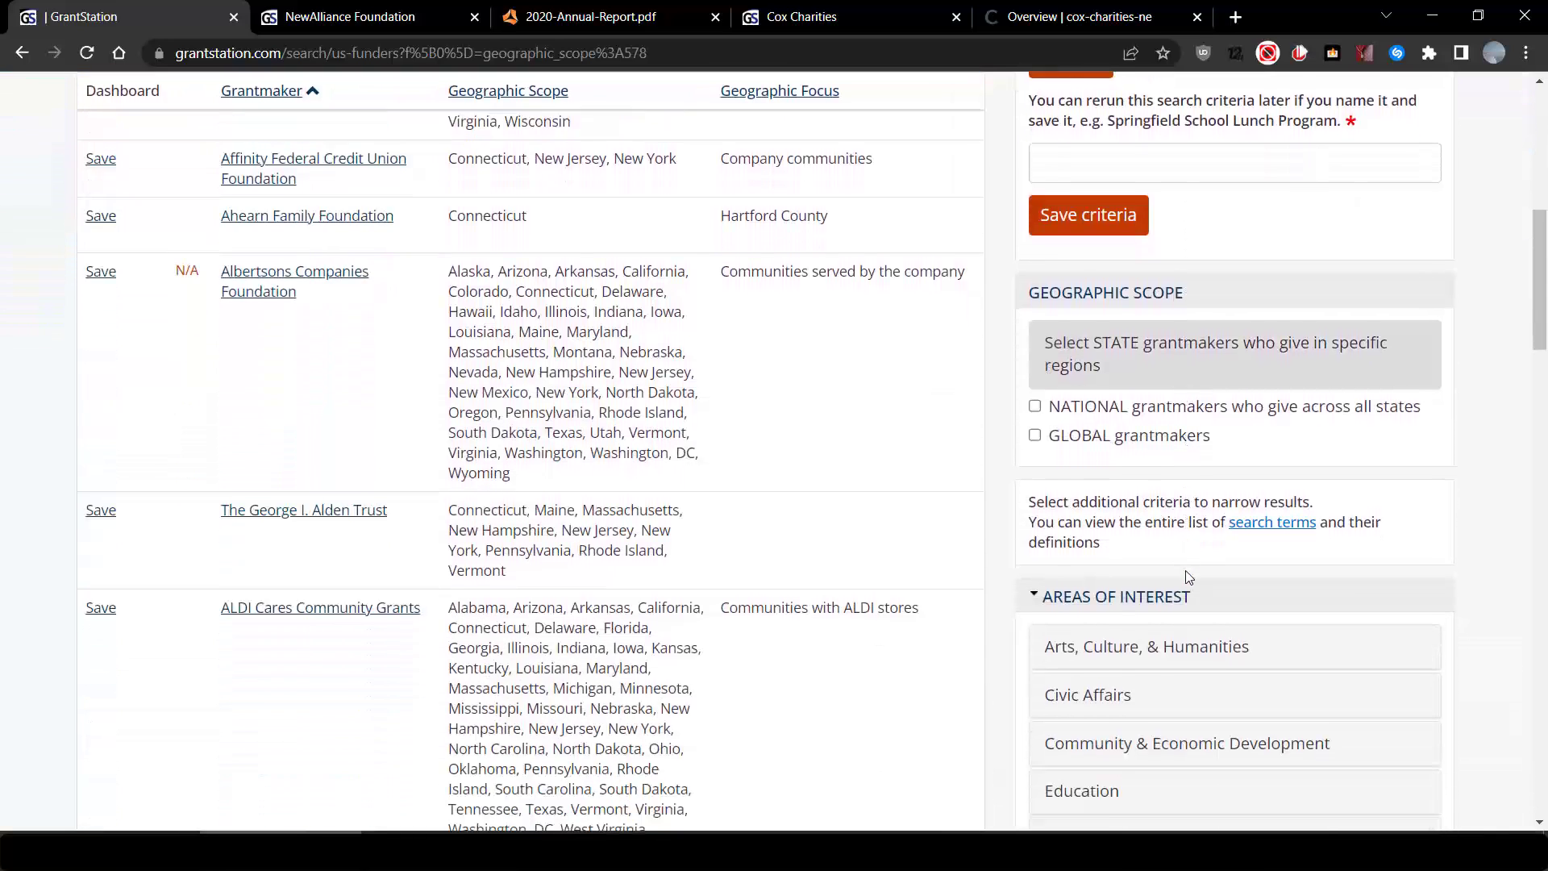
pyautogui.scroll(-5, 1187, 574)
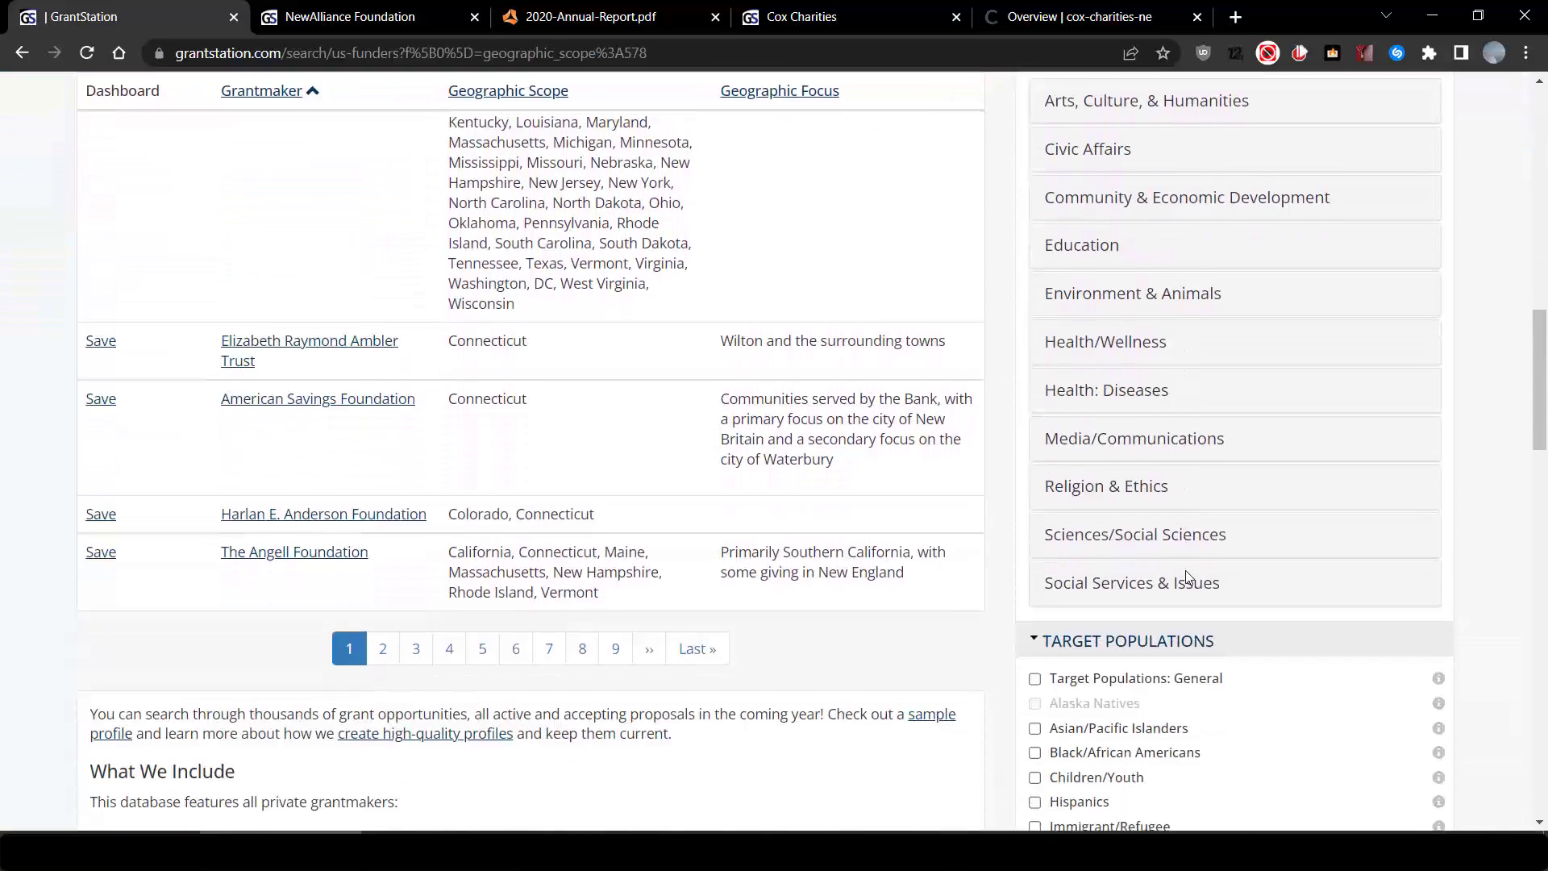
pyautogui.click(1160, 518)
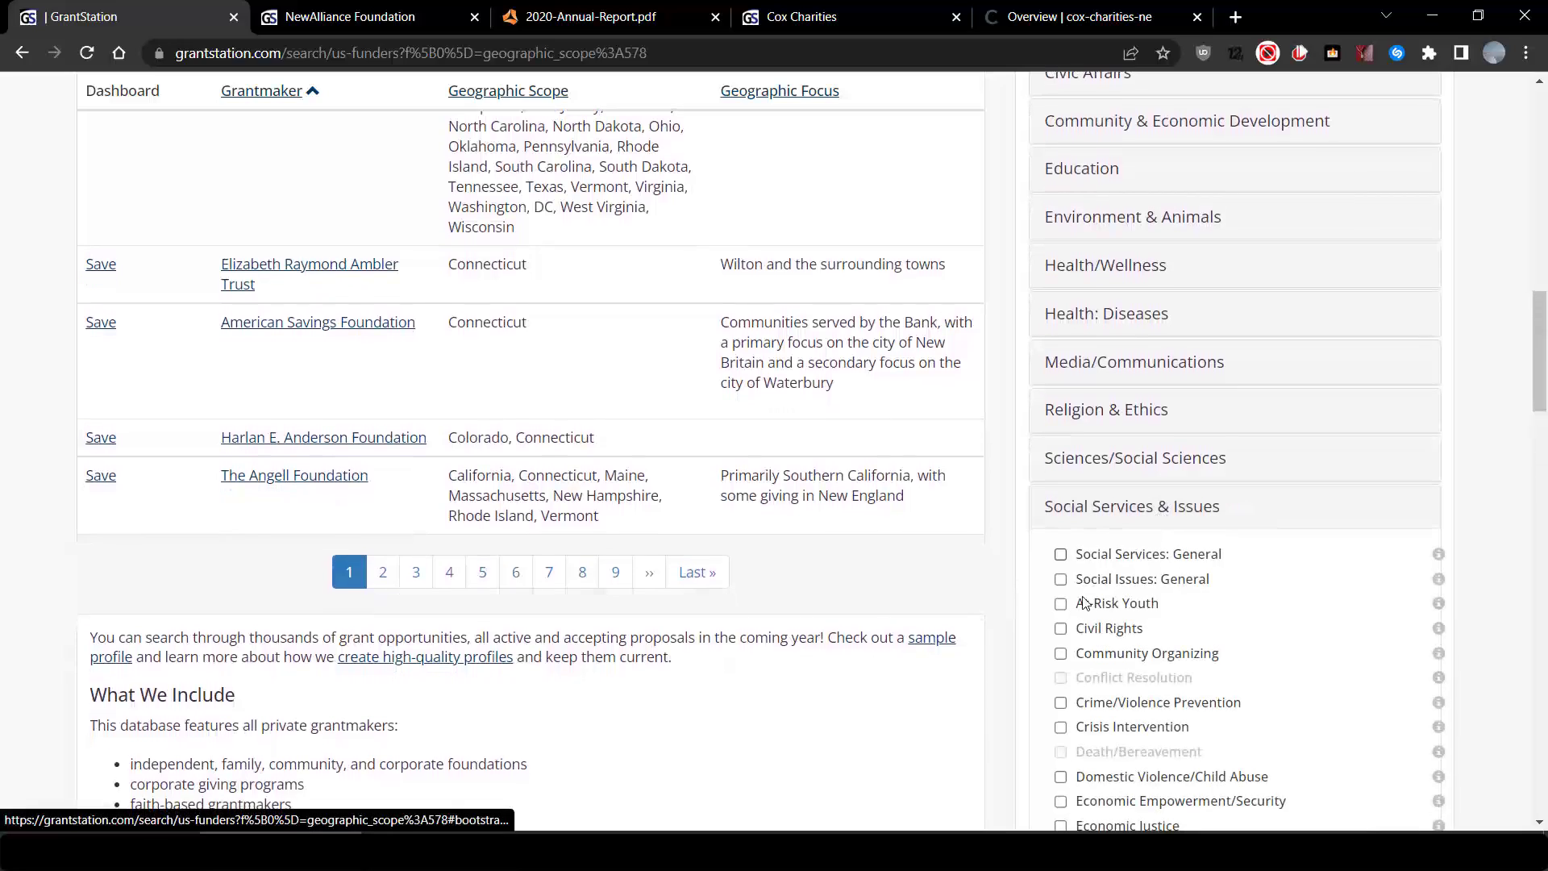
pyautogui.click(1058, 600)
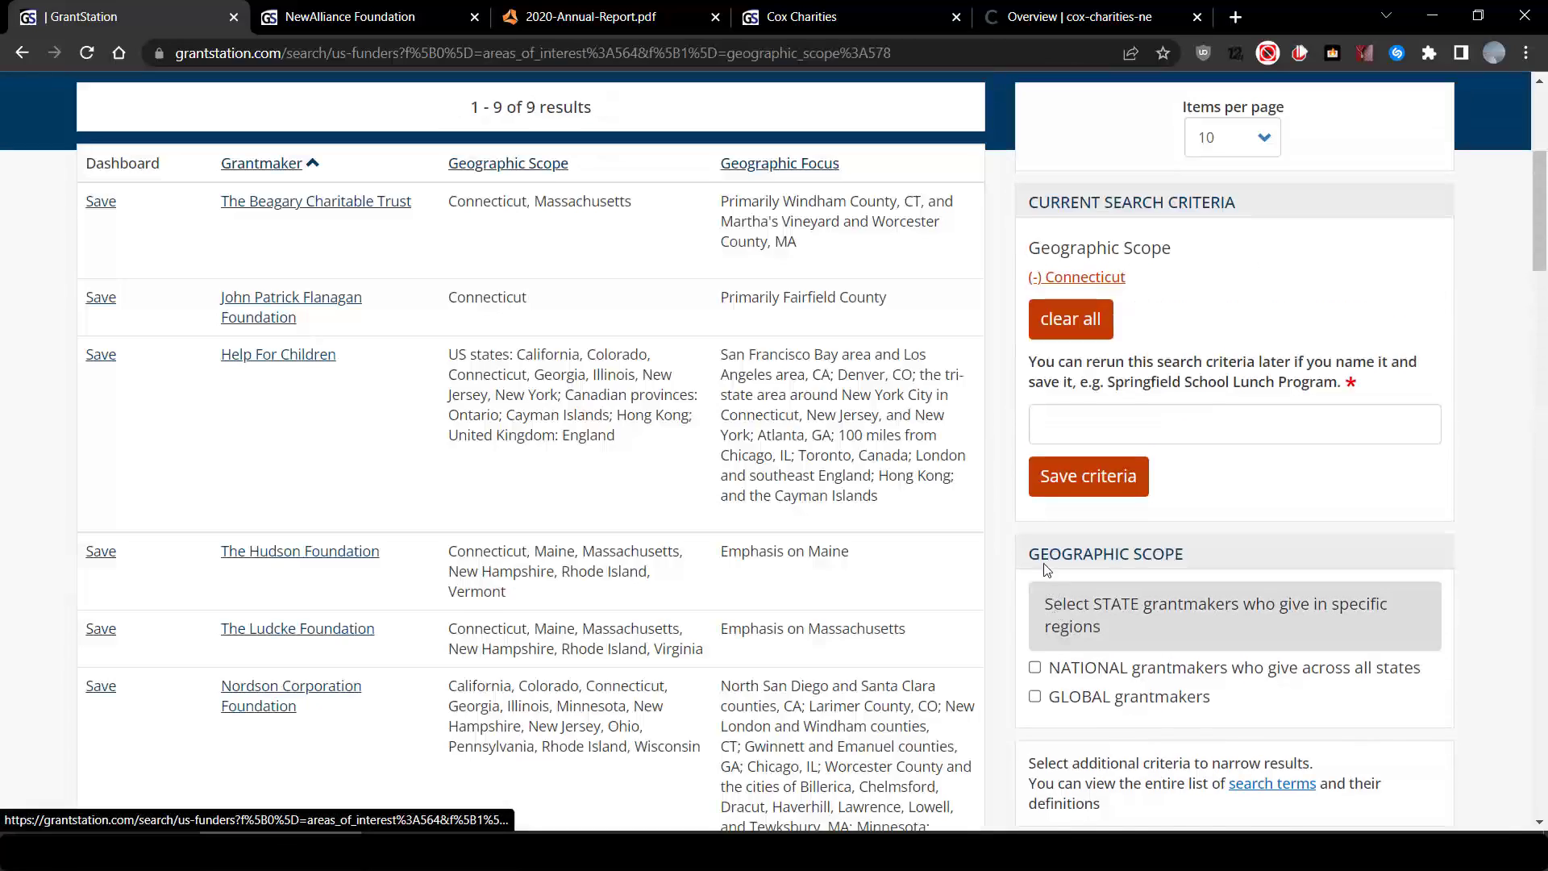
# Clear all current search criteria and start a new search with Connecticut as the geographic scope
pyautogui.click(1072, 383)
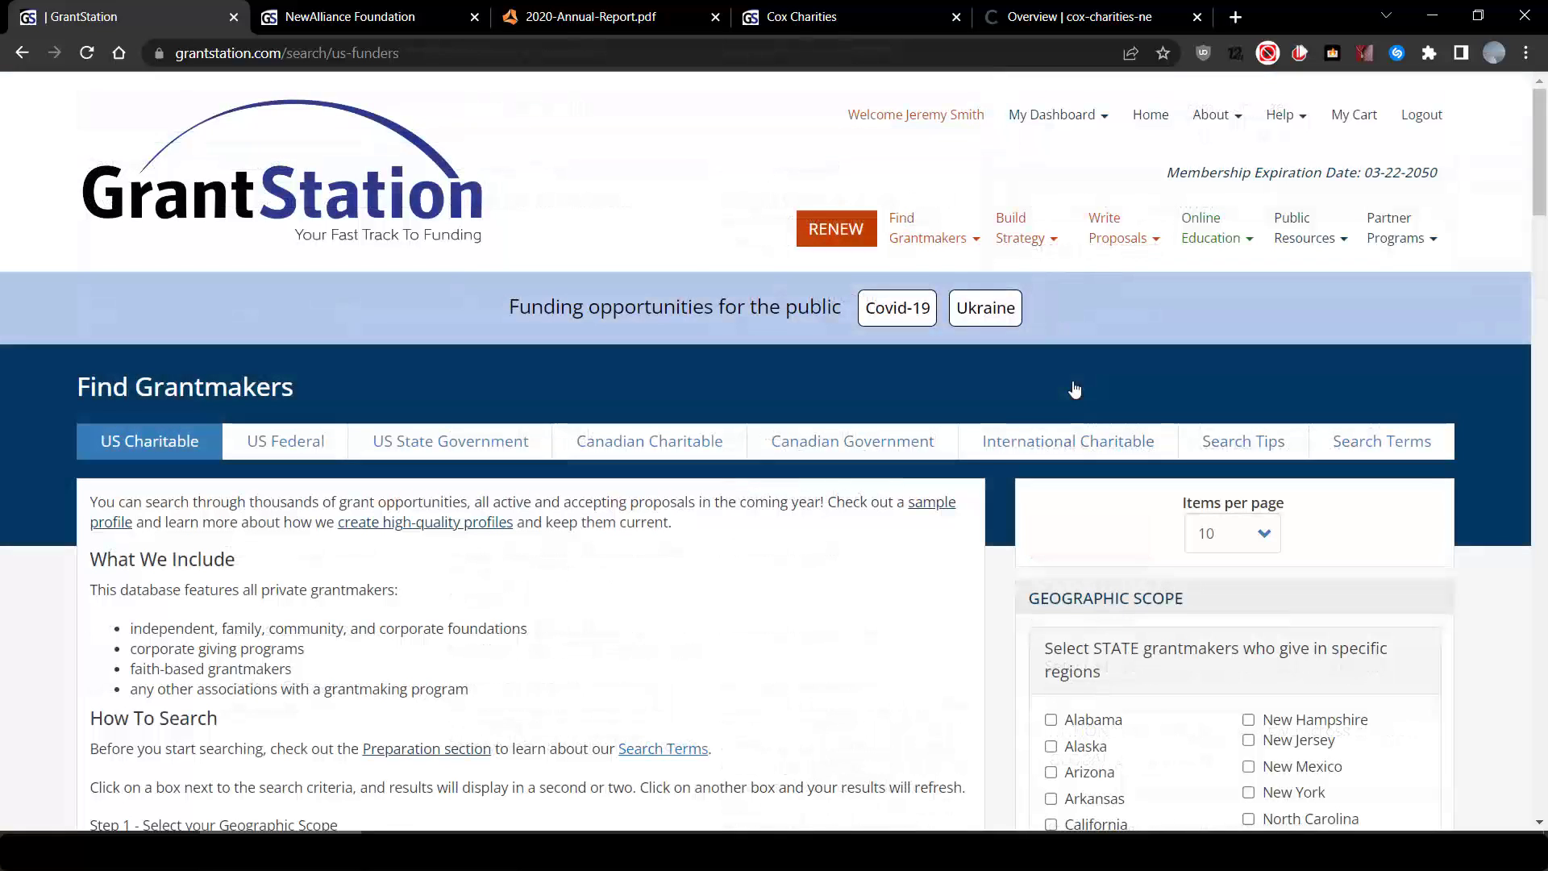
pyautogui.scroll(-4, 1075, 390)
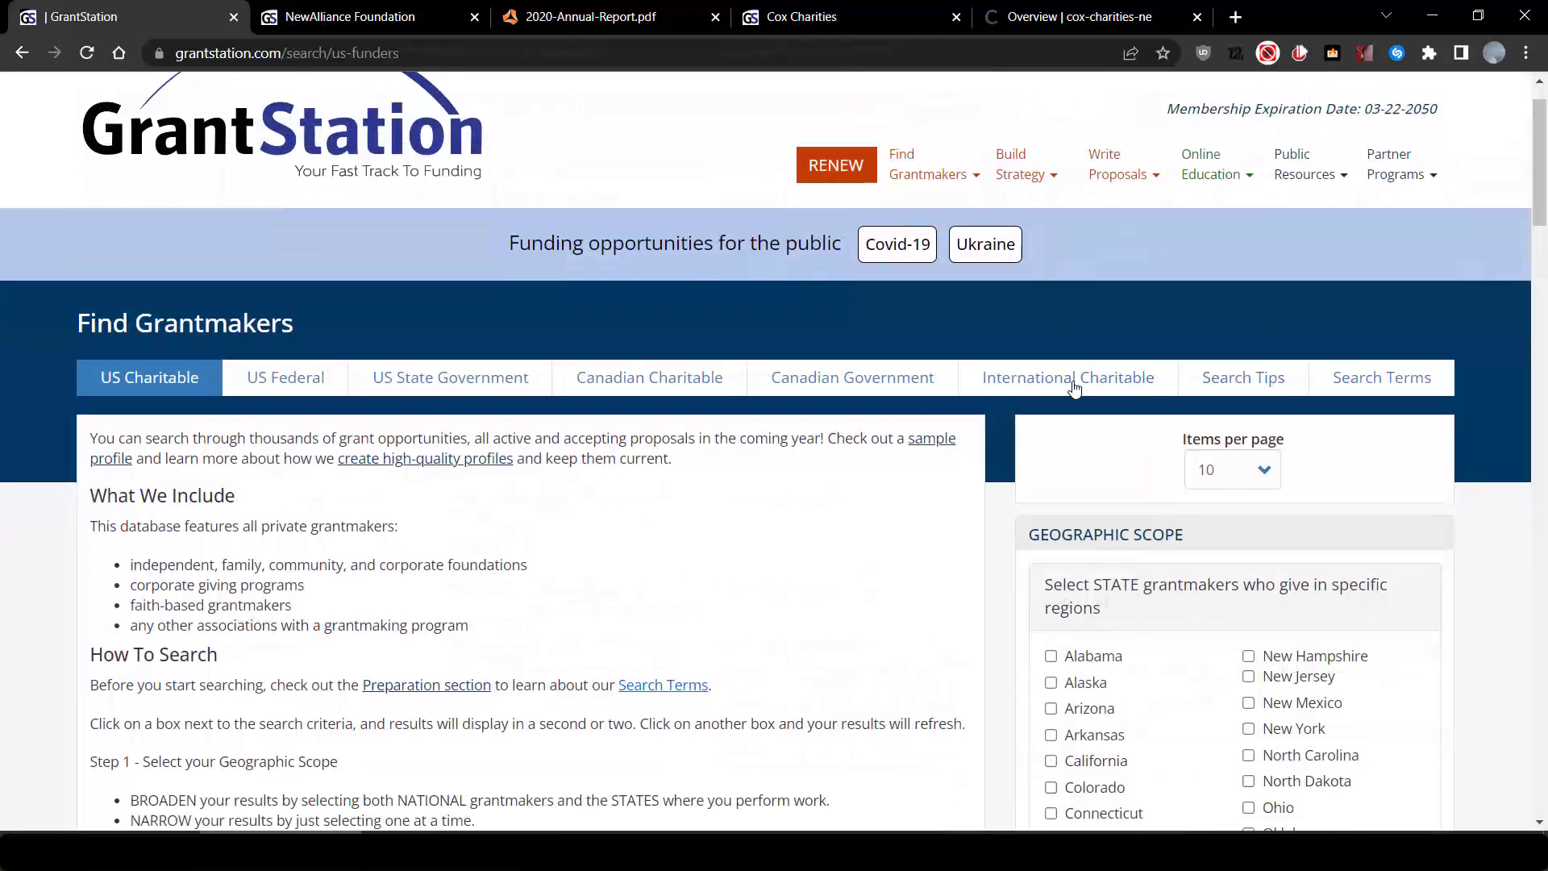
pyautogui.click(1051, 577)
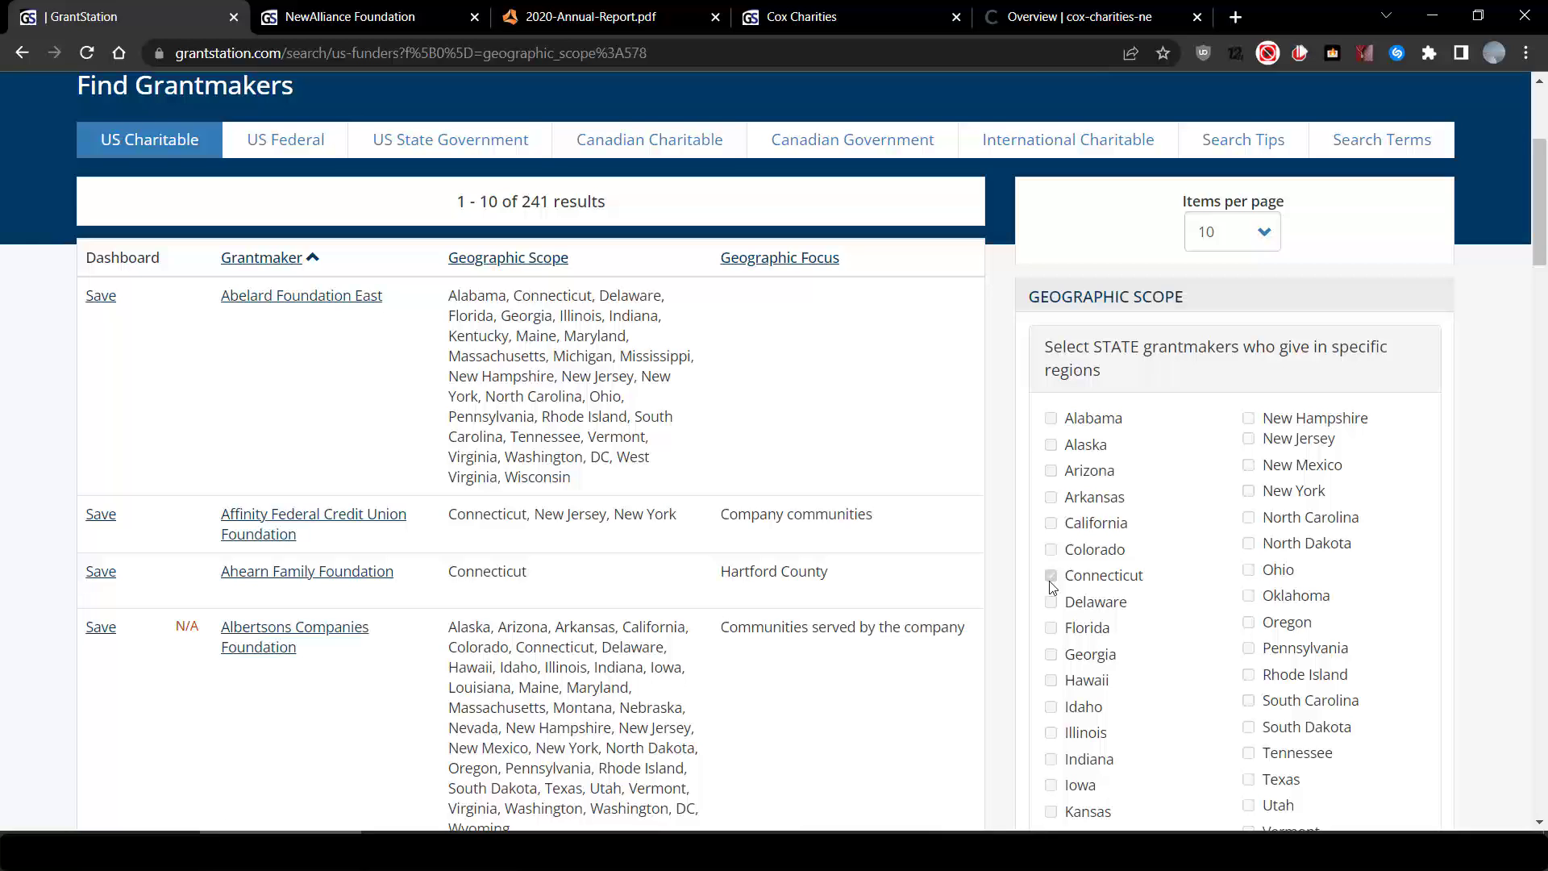
# Filter the Connecticut search by the Biodiversity area of interest within Environment & Animals
pyautogui.scroll(-3, 1052, 586)
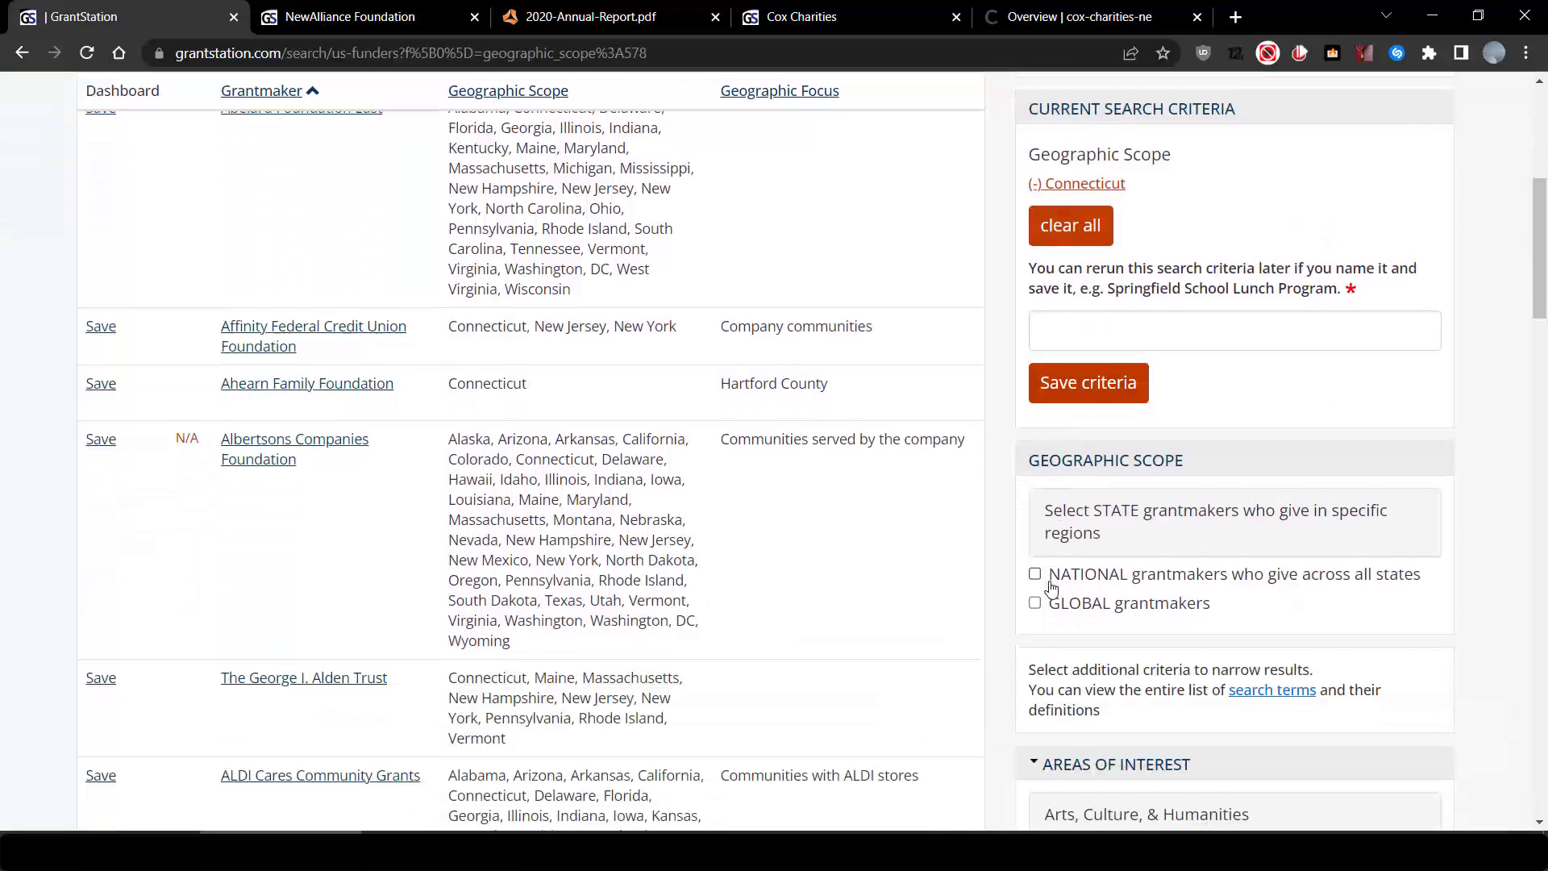
pyautogui.scroll(-5, 1052, 588)
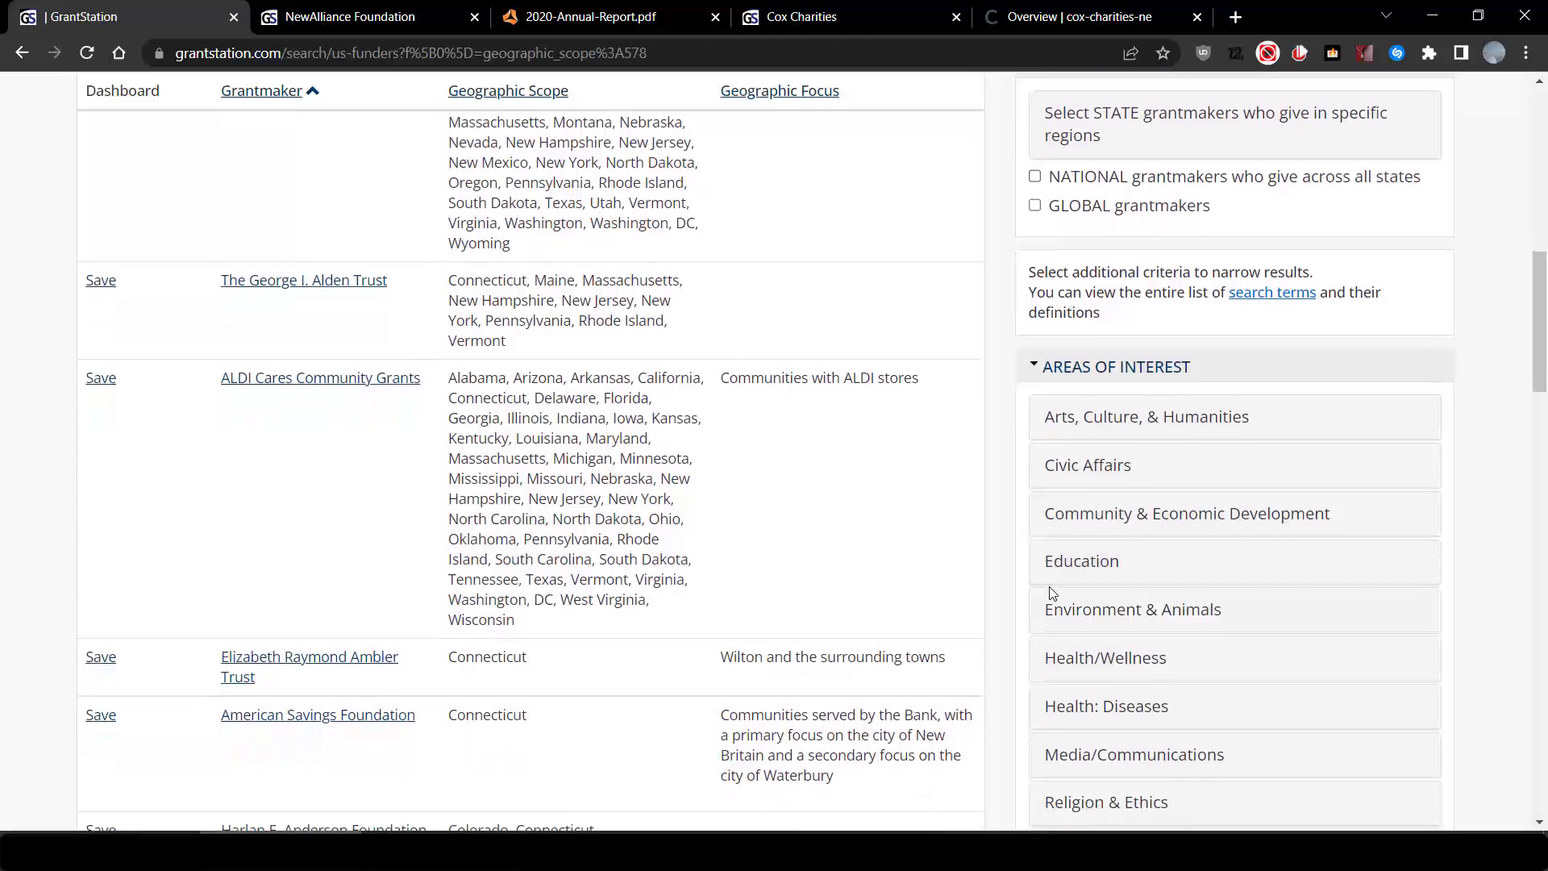
pyautogui.click(1052, 594)
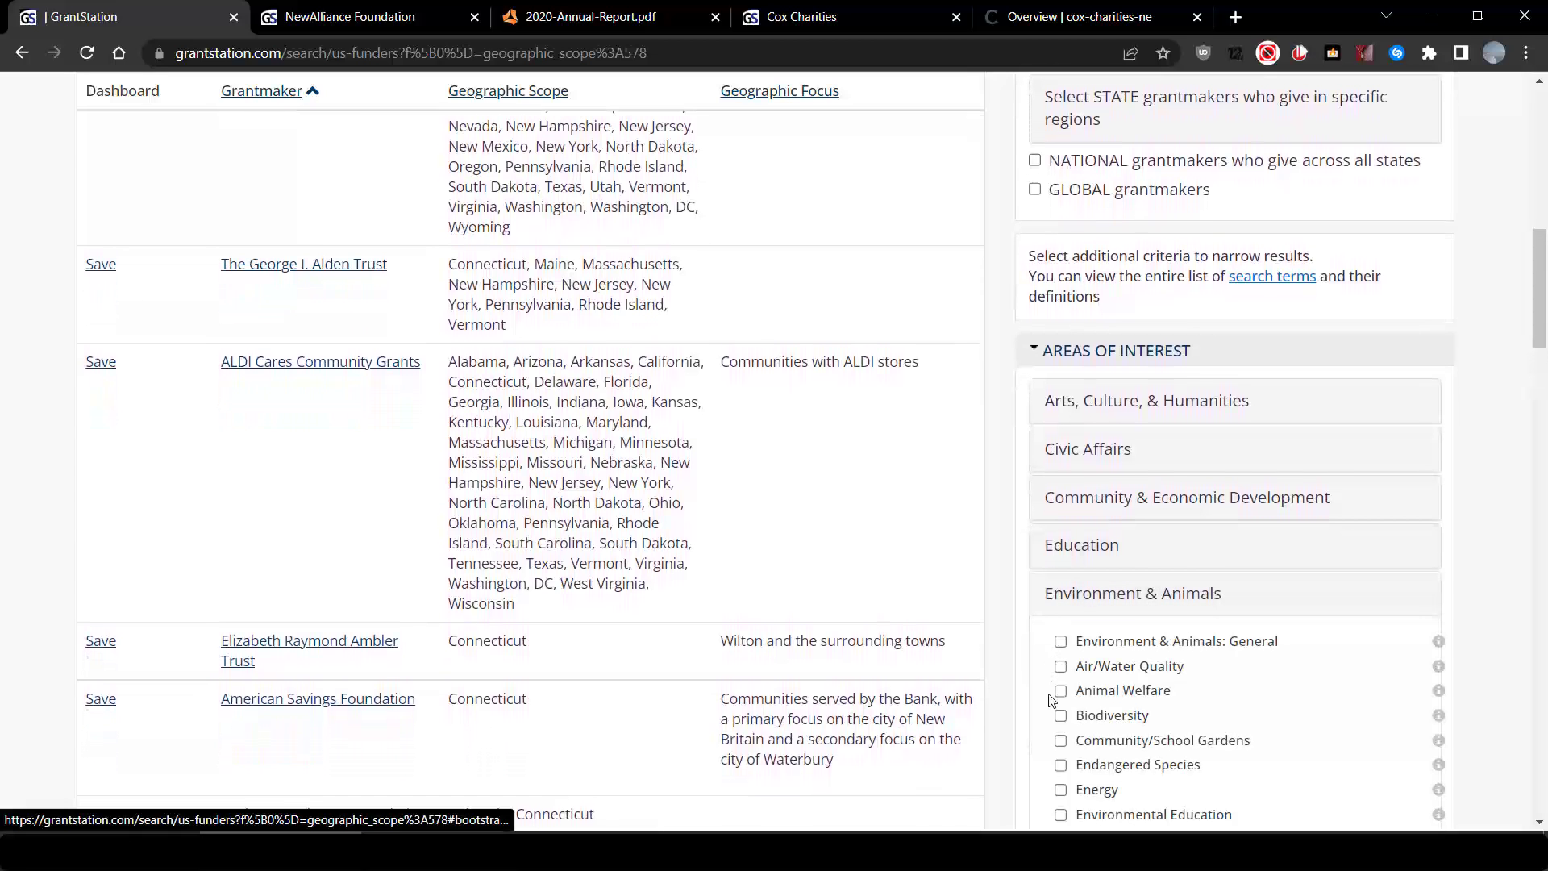
pyautogui.click(1061, 716)
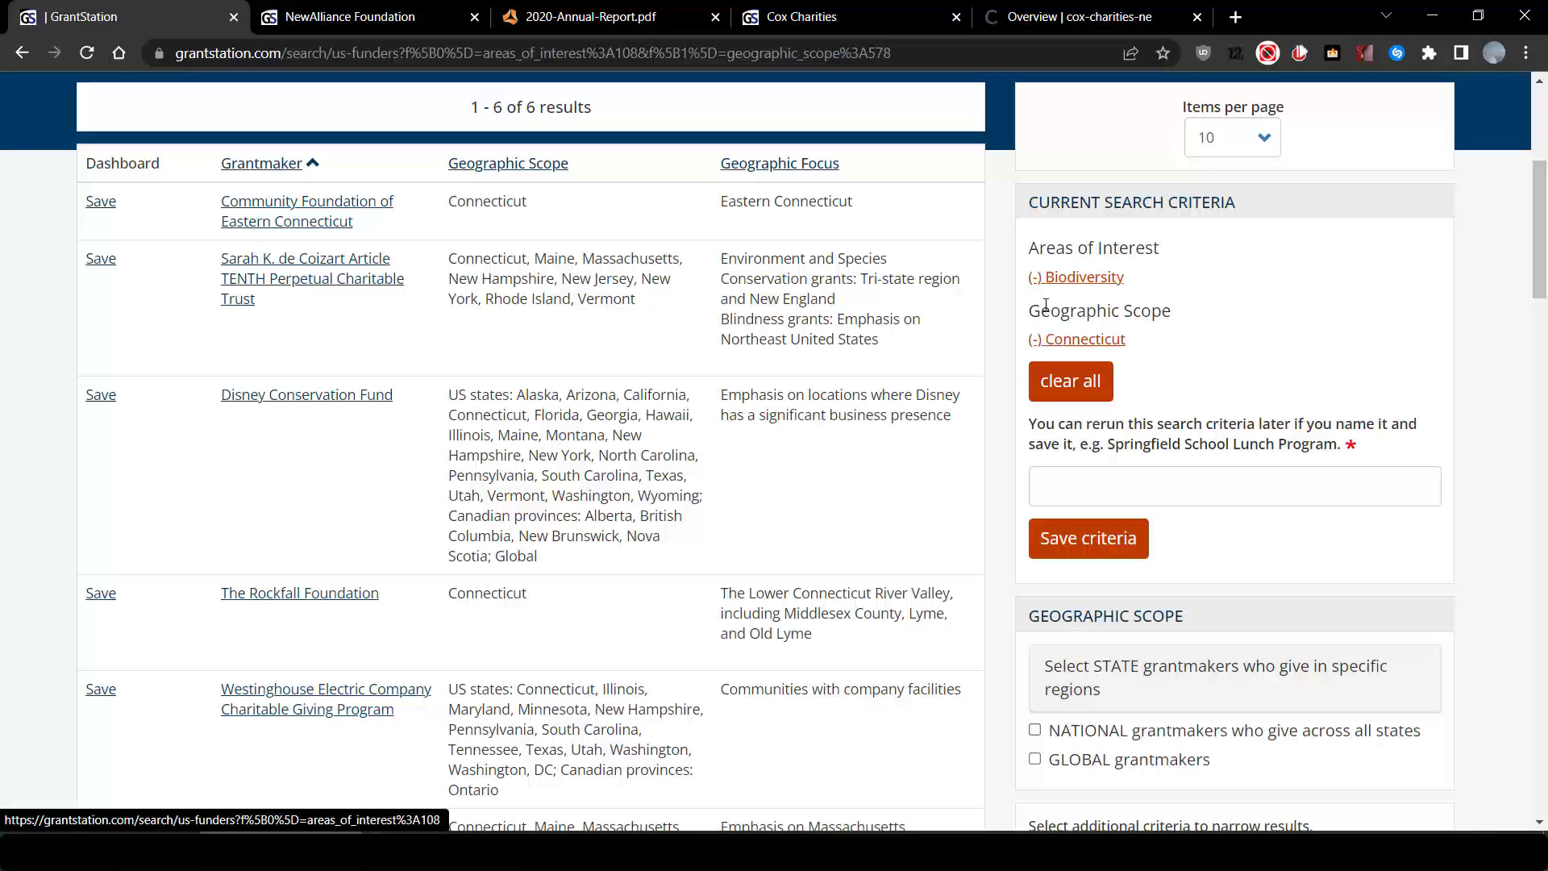
# Replace the Biodiversity criterion with the Global Warming/Climate Change area of interest within Environment & Animals
pyautogui.click(1035, 277)
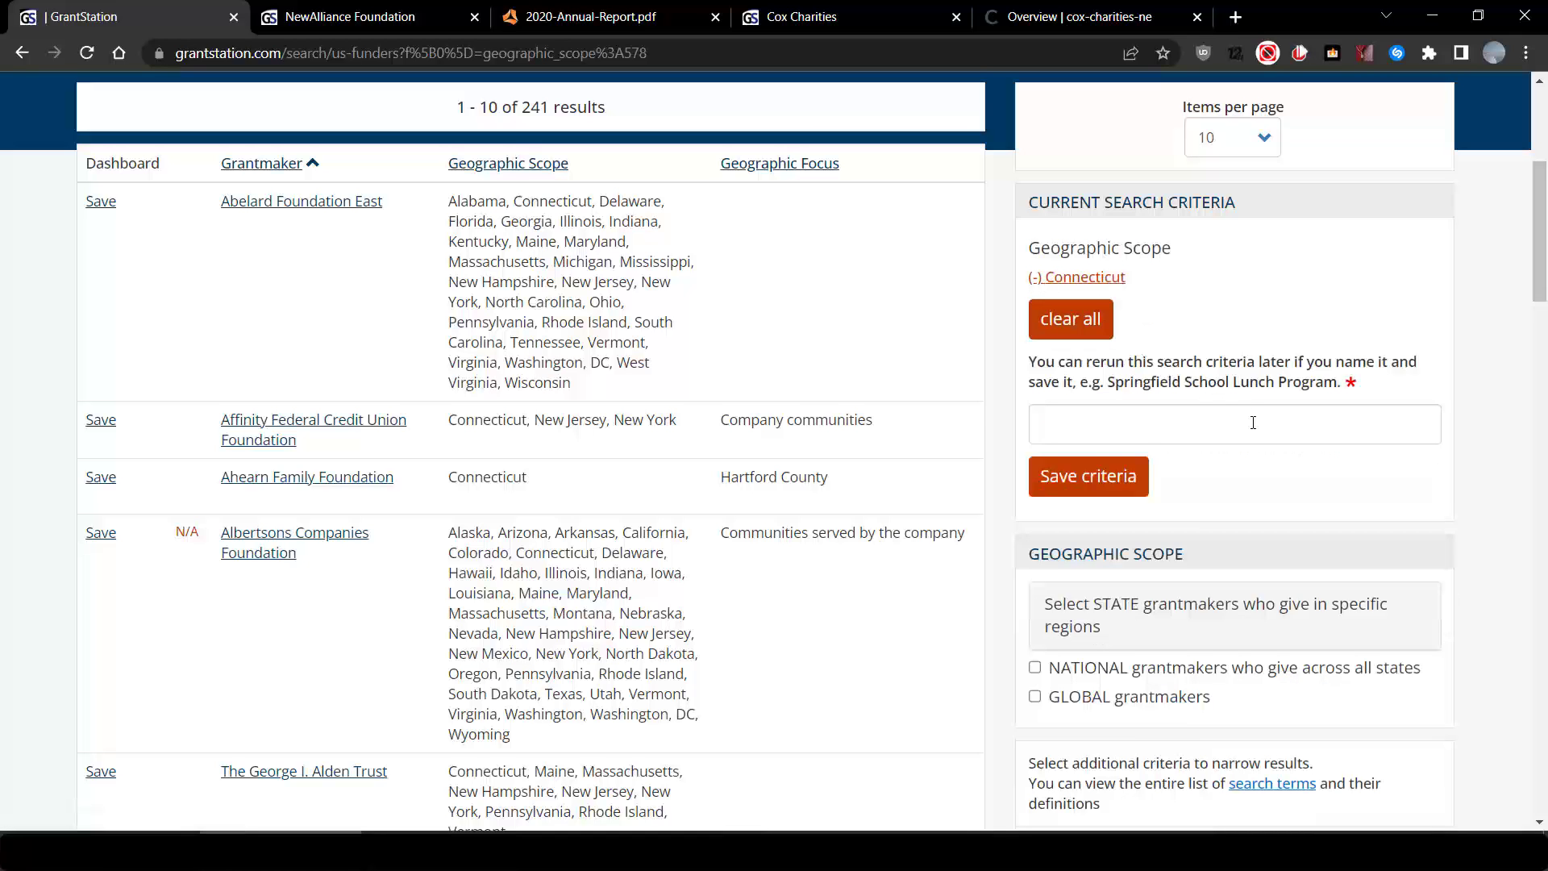
pyautogui.scroll(-6, 1255, 428)
pyautogui.click(1191, 416)
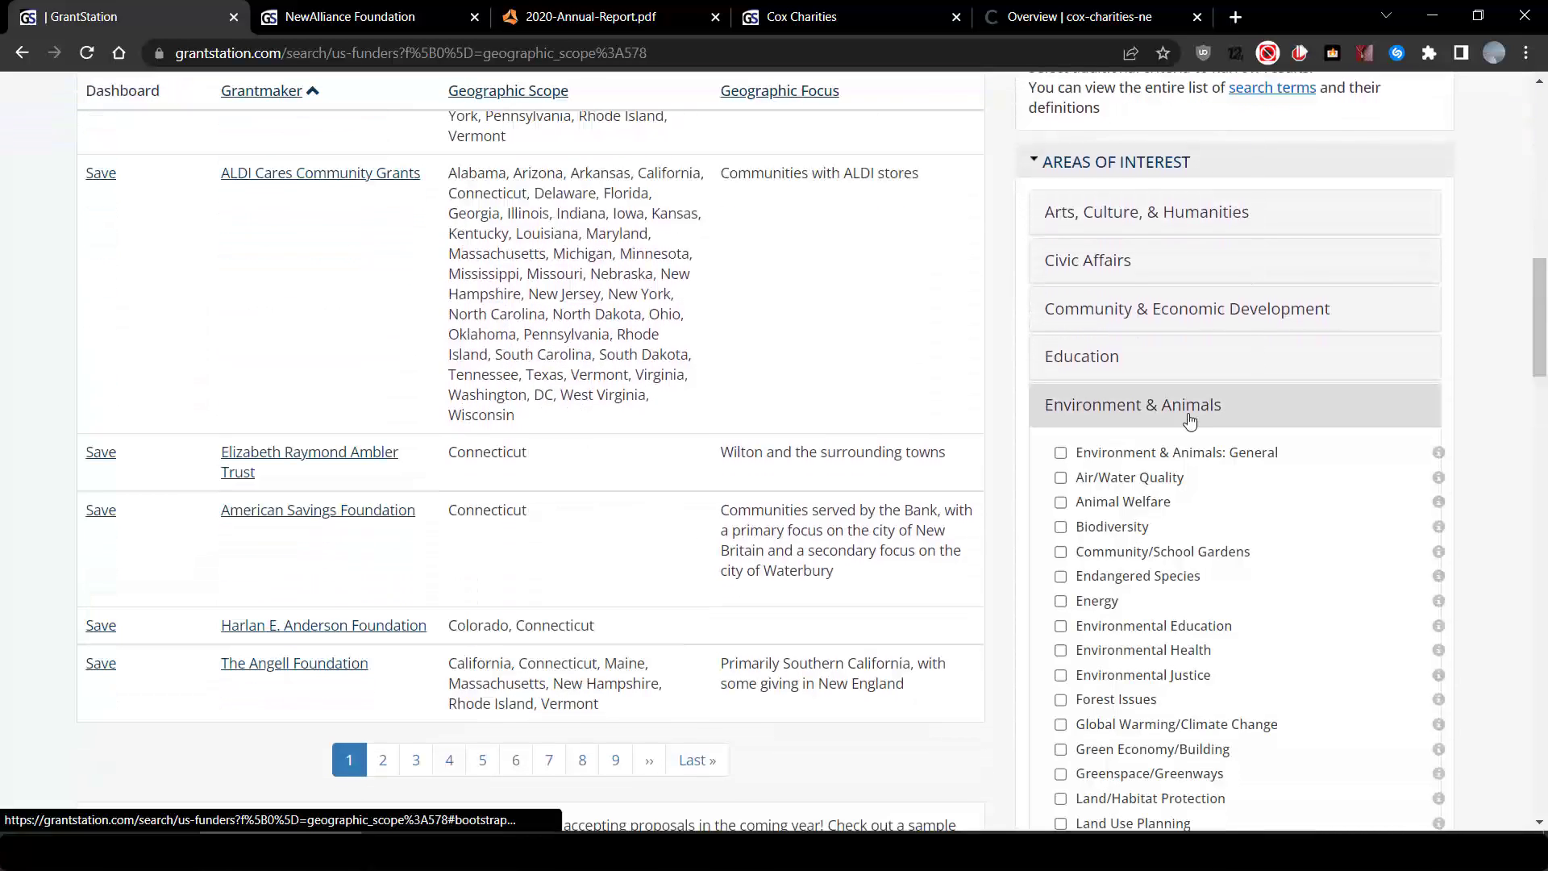
pyautogui.click(1062, 728)
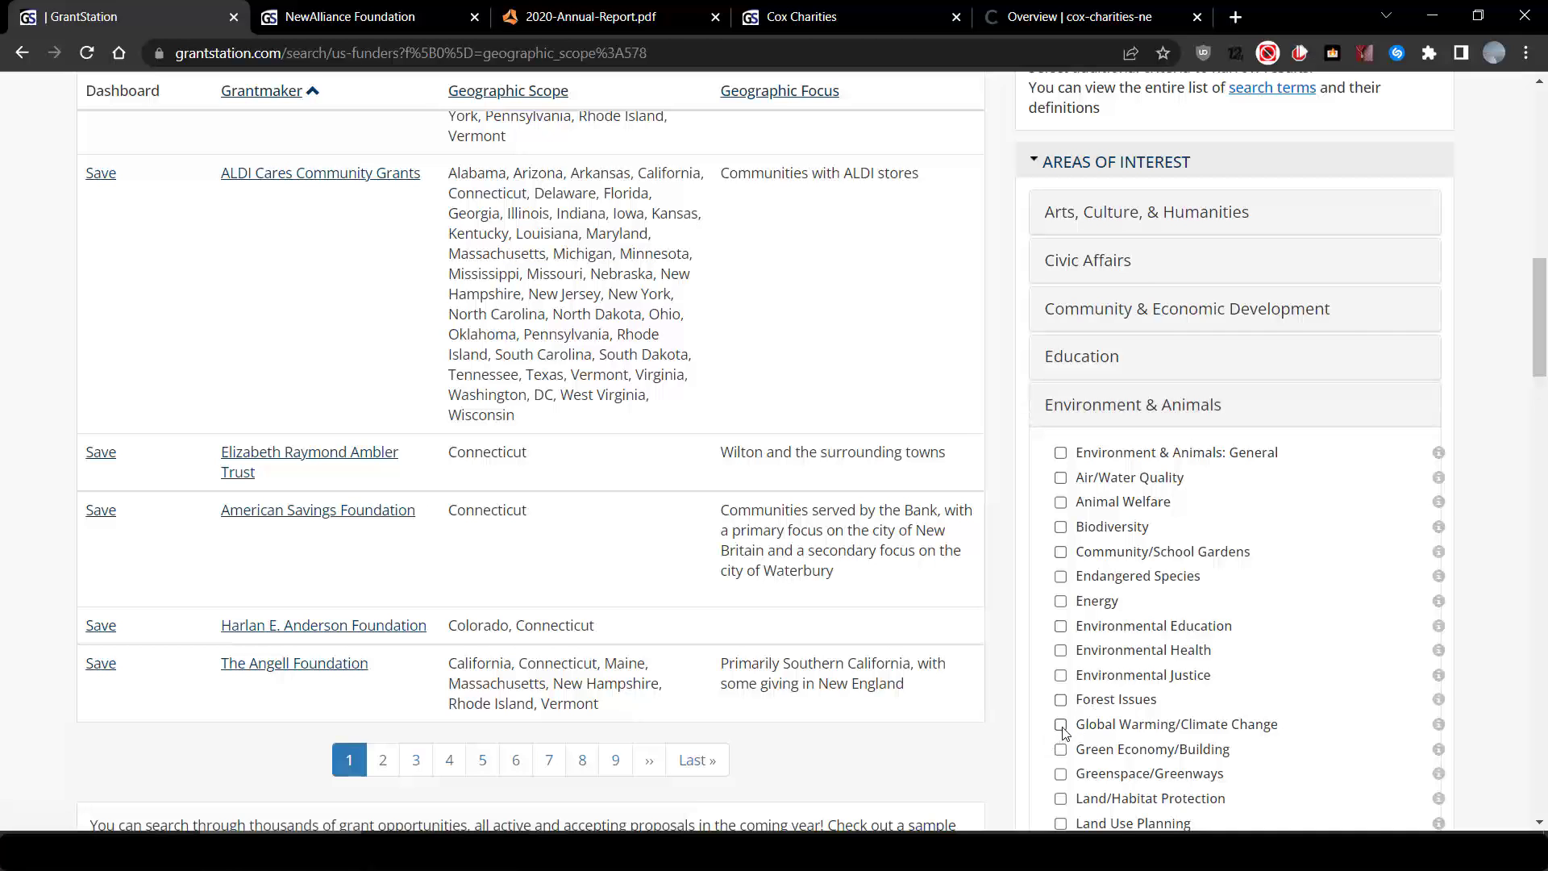